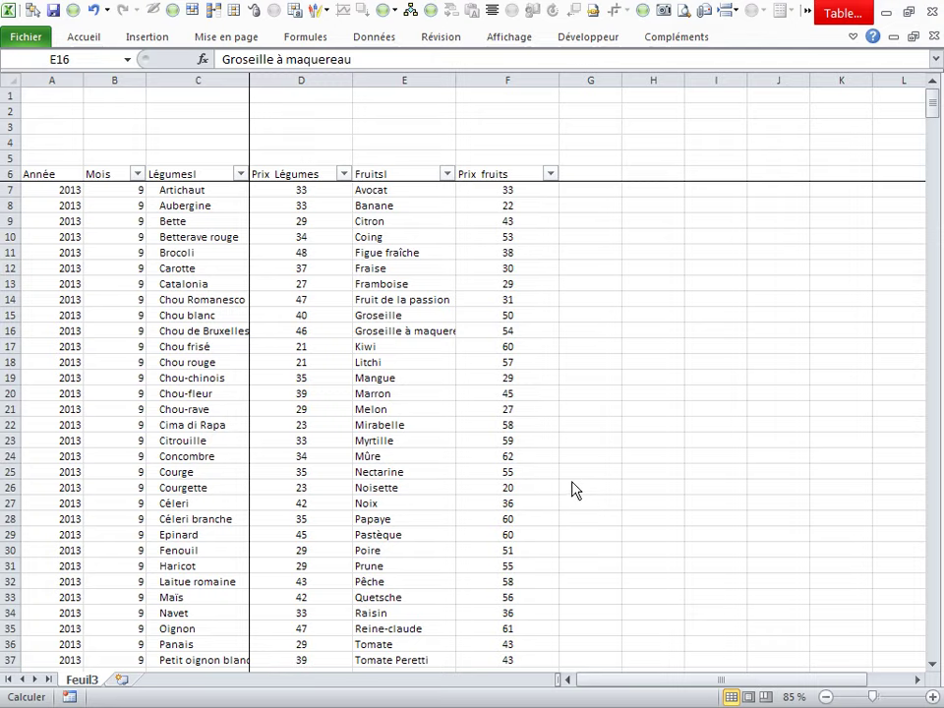
Step: Zoom Feuil3 to 115% and select the table from the Année header at A6 down to F13
scroll(531, 418, "up", 2)
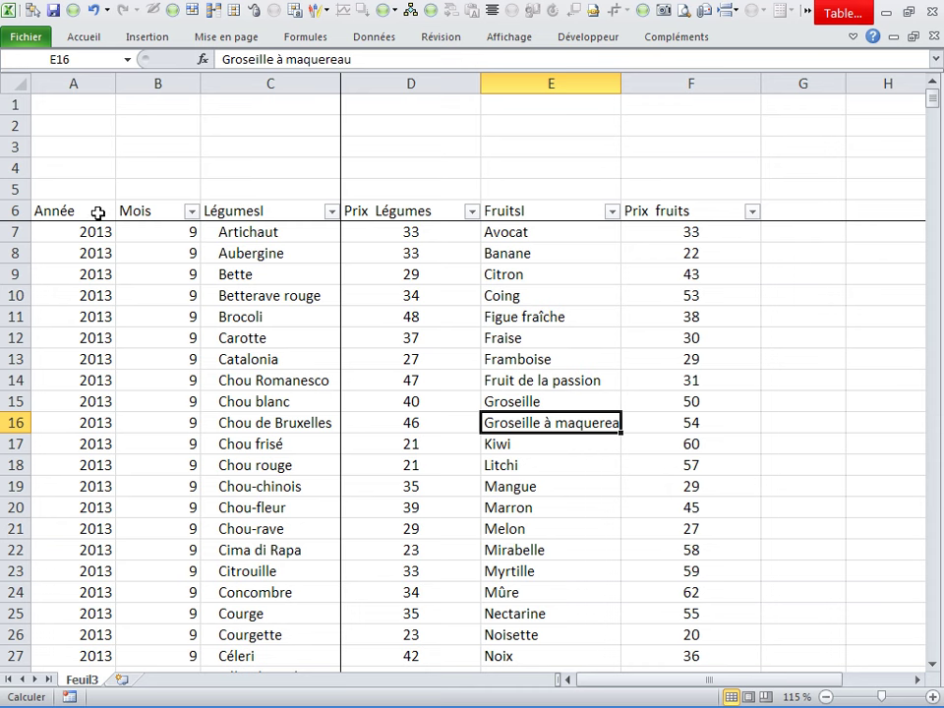
left_click_drag(99, 213, 630, 360)
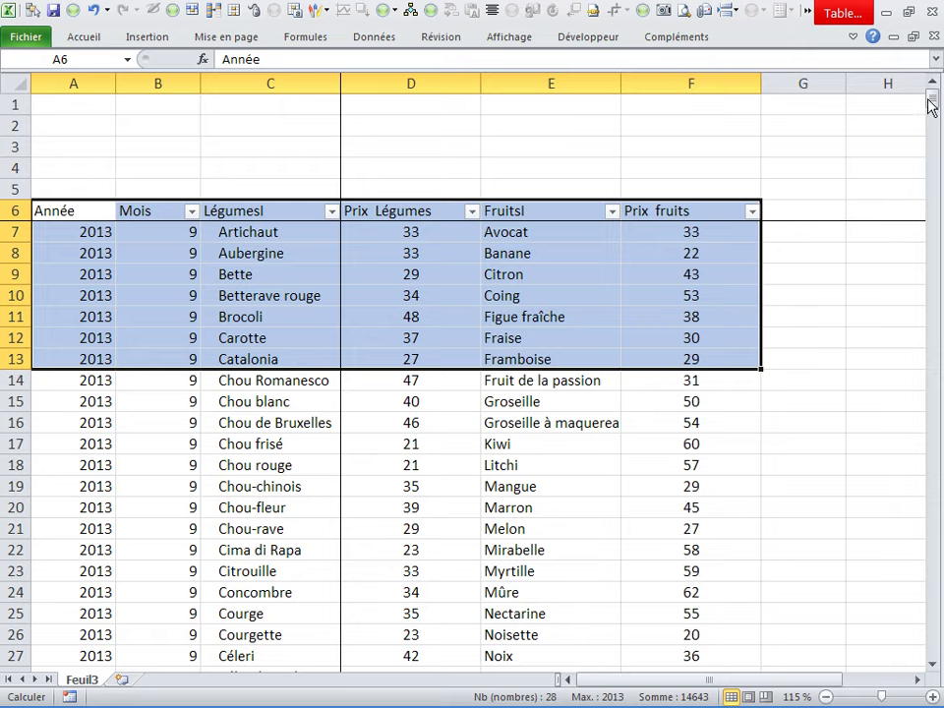
Step: Extend the selection to the whole price table A6:F602 and show the Insertion commands
left_click_drag(931, 101, 932, 646)
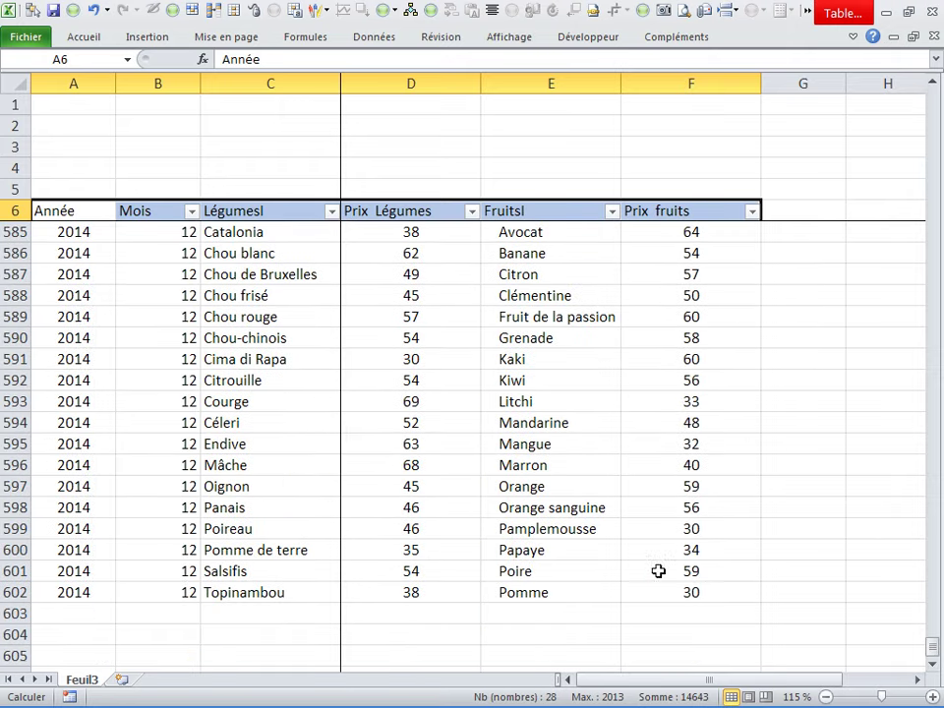
left_click(712, 585, "shift")
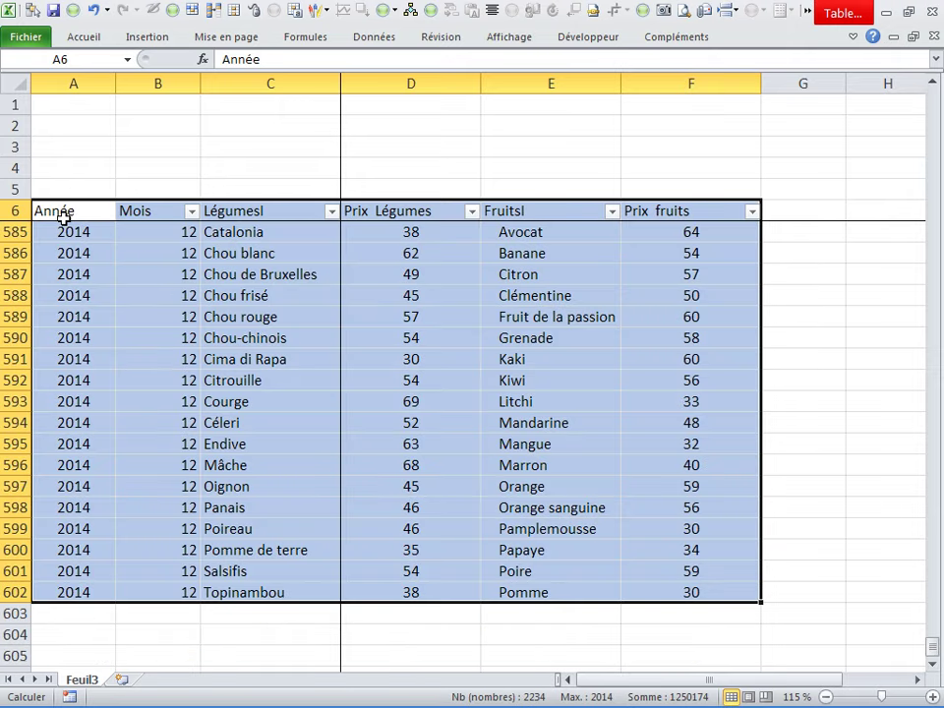
scroll(62, 216, "up", 2)
scroll(49, 231, "up", 3)
scroll(49, 231, "up", 10)
scroll(147, 256, "up", 5)
scroll(281, 236, "up", 6)
scroll(280, 236, "up", 4)
scroll(280, 236, "up", 8)
scroll(271, 239, "up", 8)
scroll(270, 239, "up", 8)
scroll(271, 239, "up", 6)
scroll(270, 239, "up", 8)
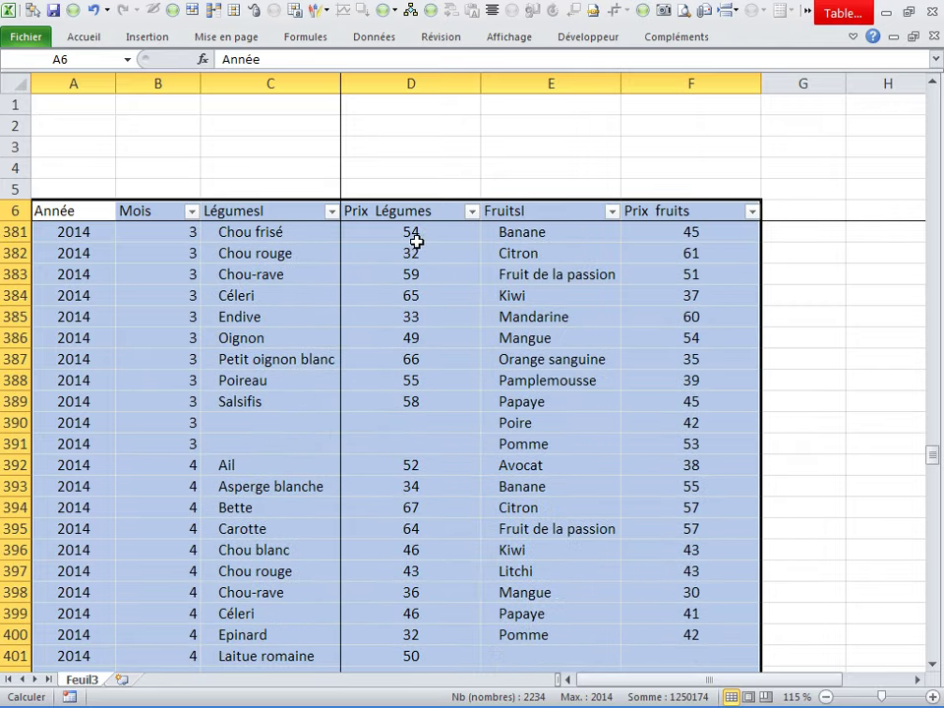
scroll(542, 238, "up", 7)
scroll(499, 209, "up", 4)
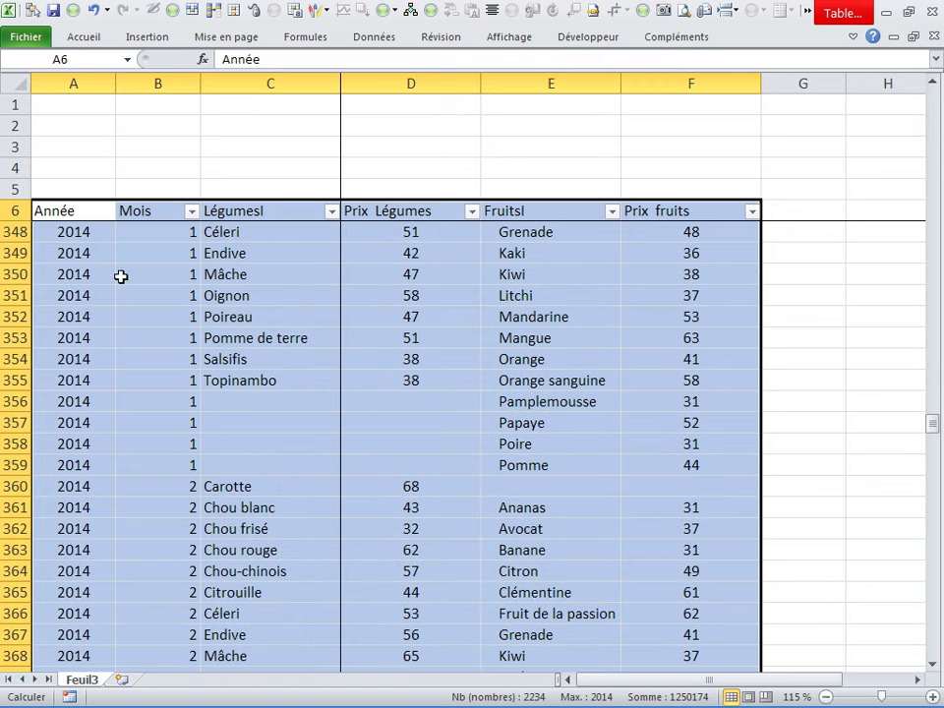
scroll(139, 211, "up", 3)
scroll(198, 295, "up", 3)
scroll(198, 295, "up", 8)
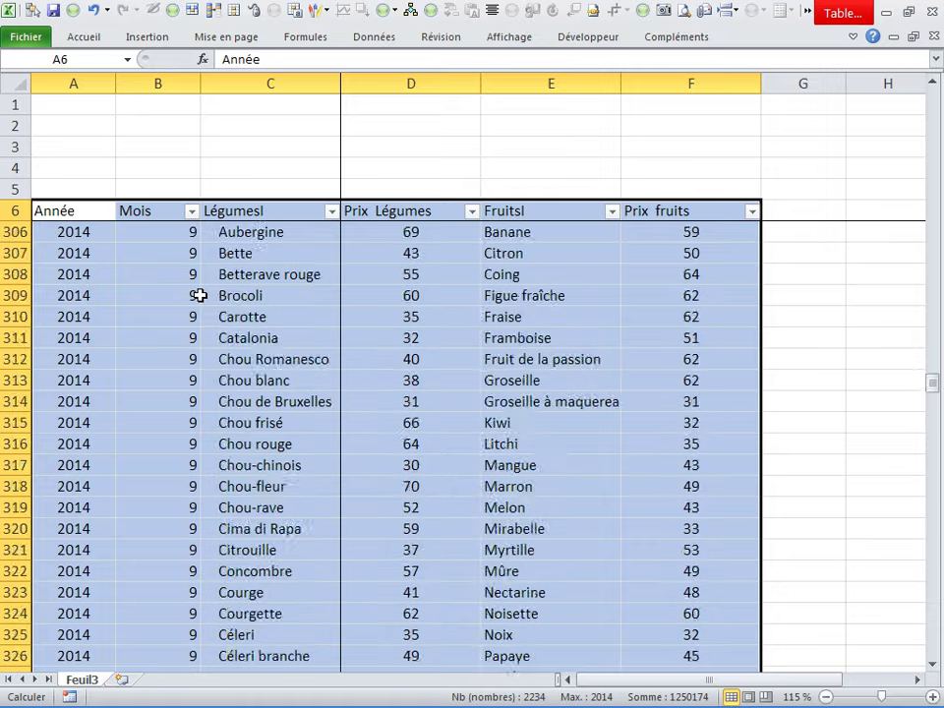
scroll(200, 296, "up", 8)
scroll(200, 295, "up", 5)
scroll(198, 295, "up", 8)
scroll(197, 295, "up", 2)
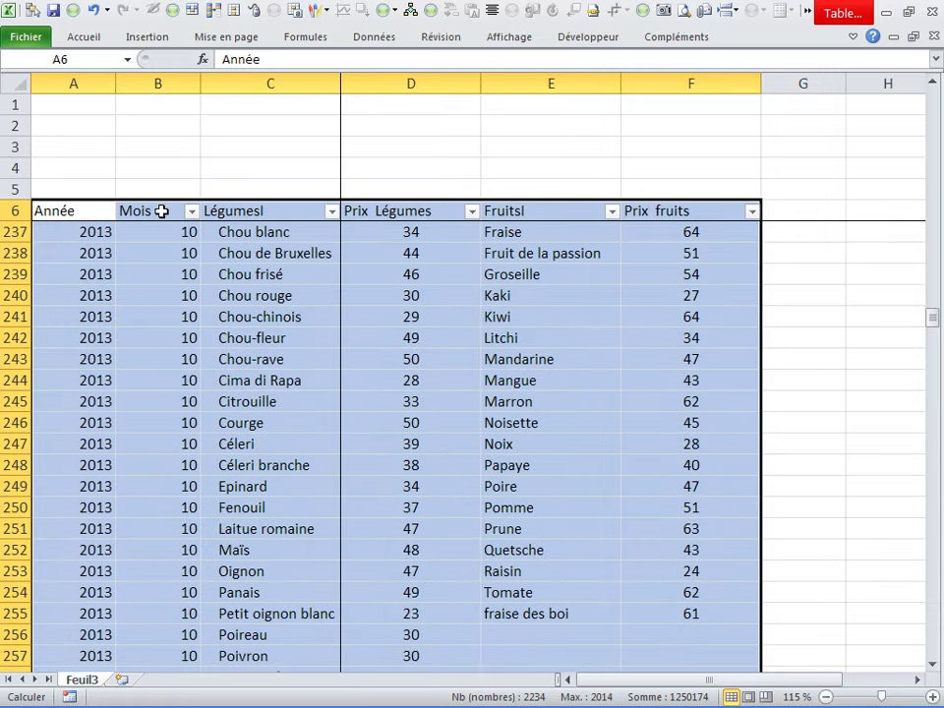
left_click(138, 37)
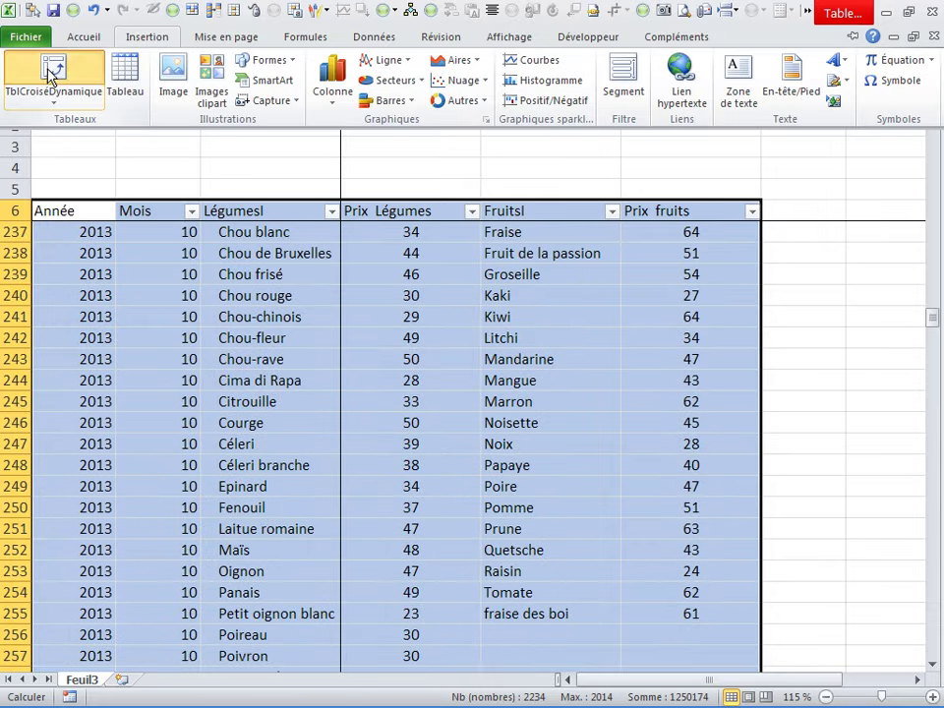
Step: Create a new-sheet pivot table: Mois columns, FruitsI rows, Prix fruits values, Année report filter
left_click(48, 71)
left_click(442, 513)
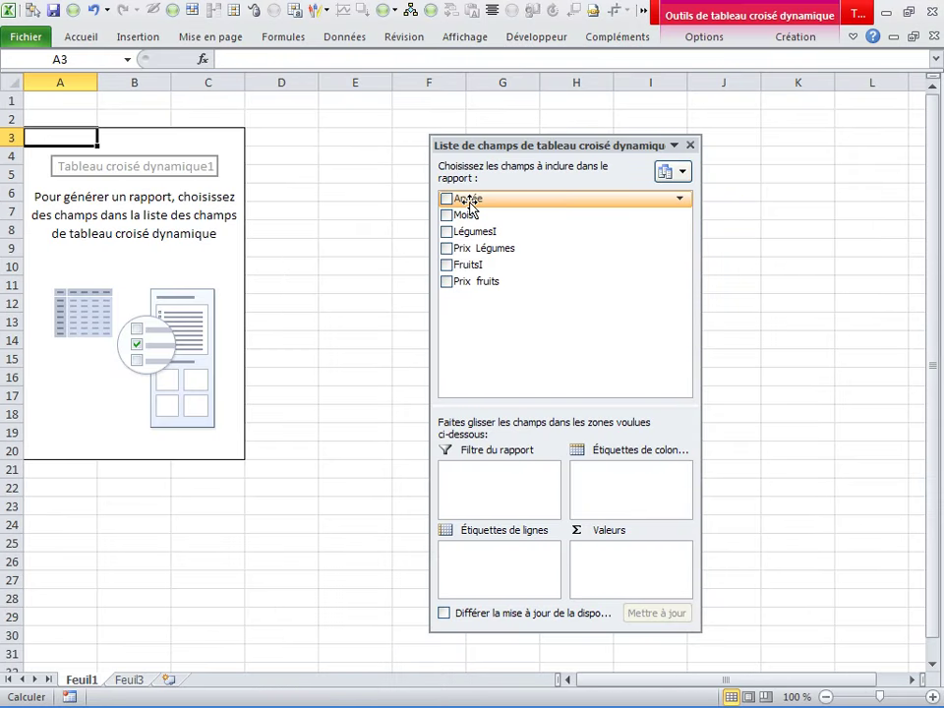
left_click_drag(467, 222, 628, 480)
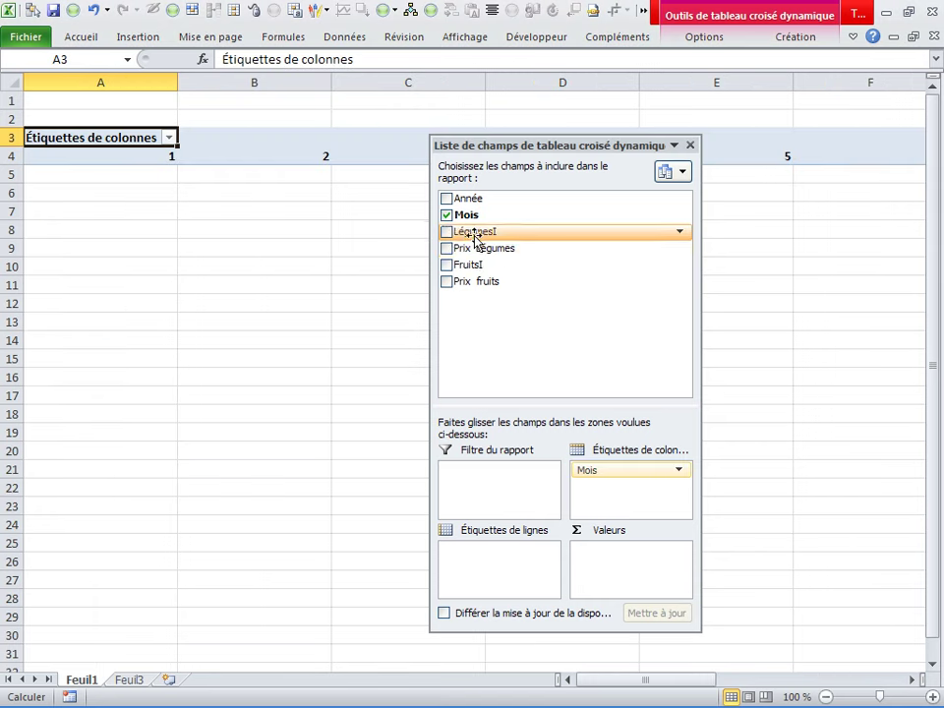
mouse_move(469, 265)
left_mouse_down()
mouse_move(517, 522)
mouse_move(507, 564)
left_mouse_up()
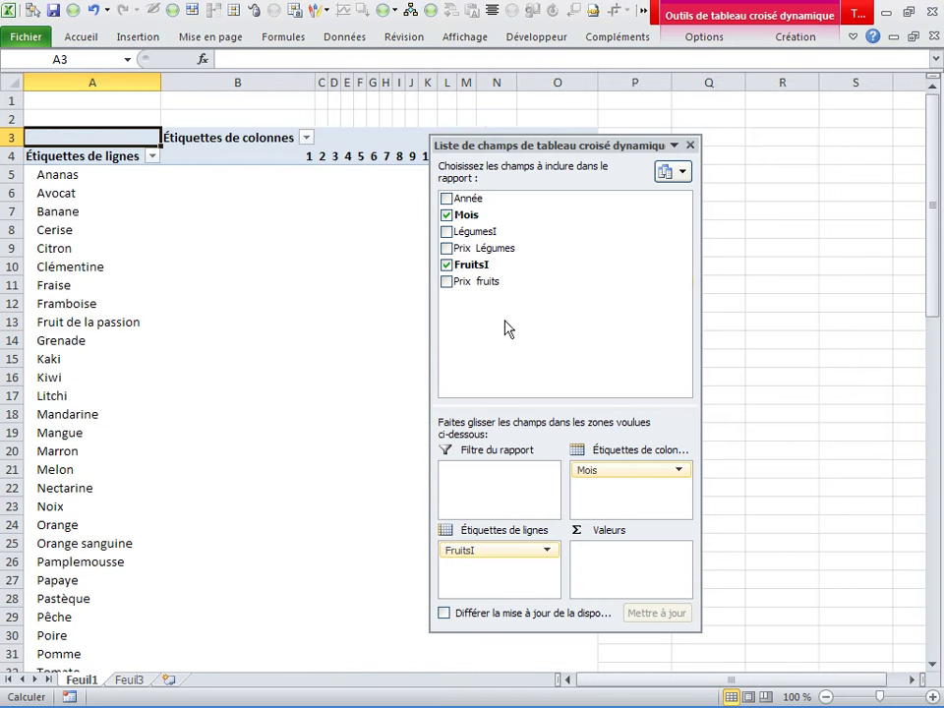
left_click_drag(472, 282, 622, 576)
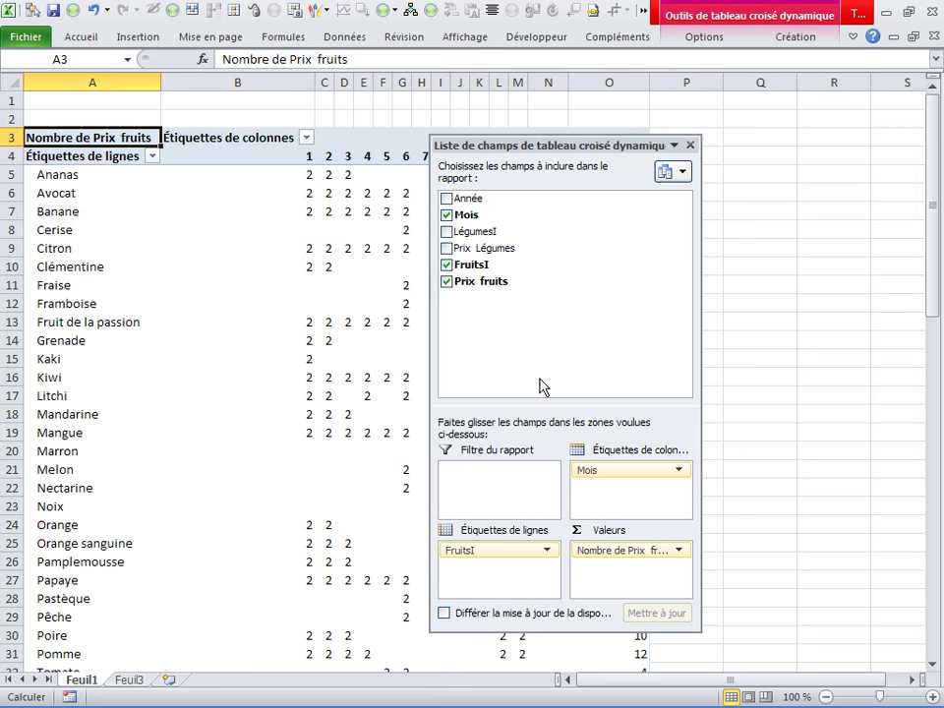
left_click_drag(474, 199, 492, 490)
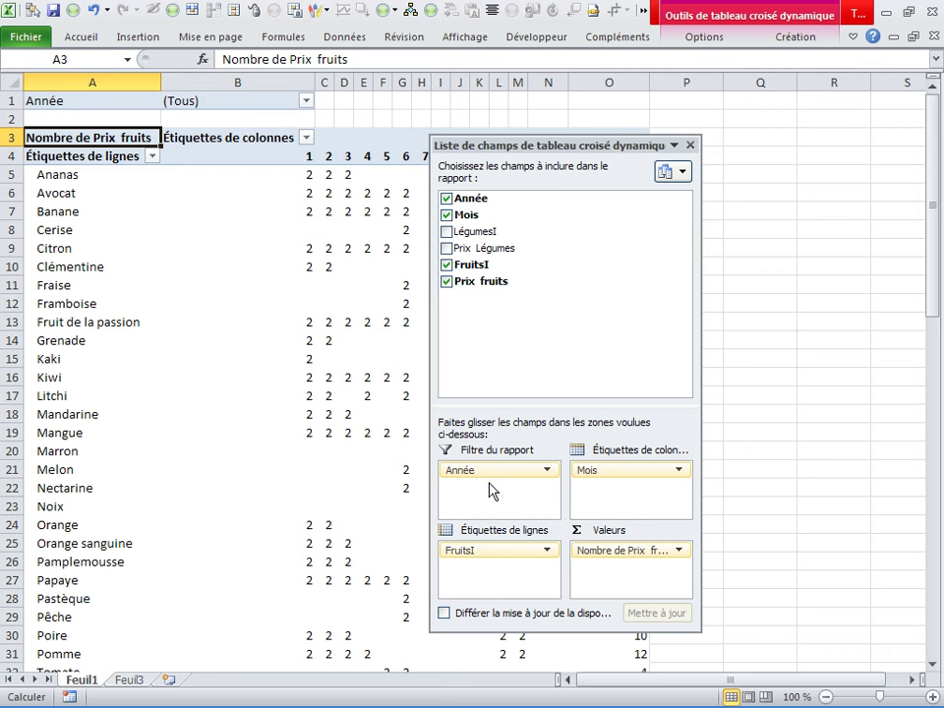
left_click(691, 145)
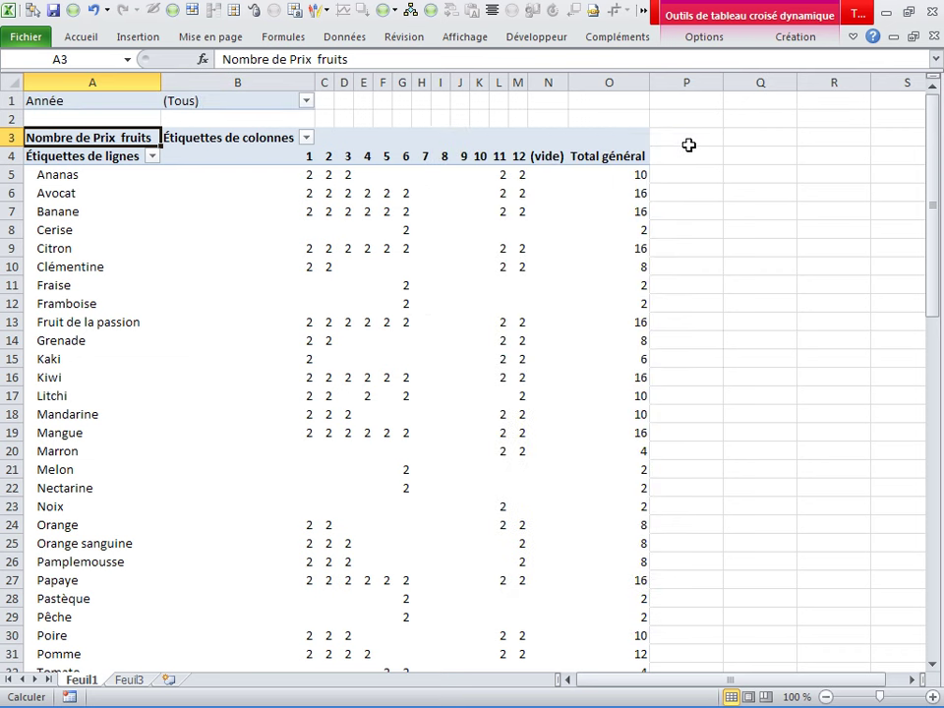
left_click(759, 248)
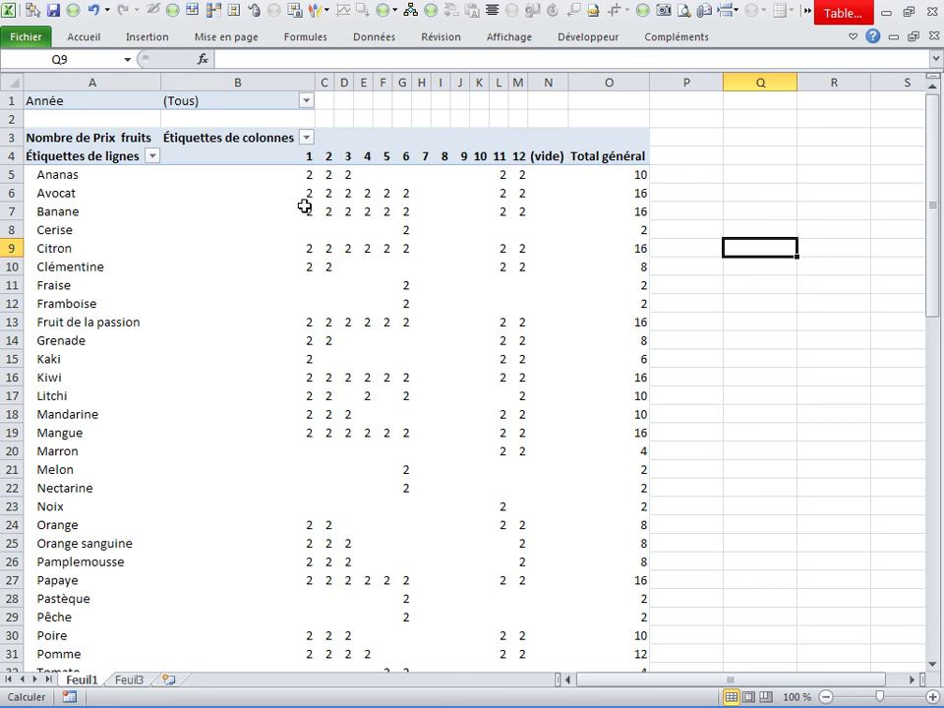
Step: Summarise the Prix fruits values by Somme instead of count
right_click(328, 324)
mouse_move(392, 476)
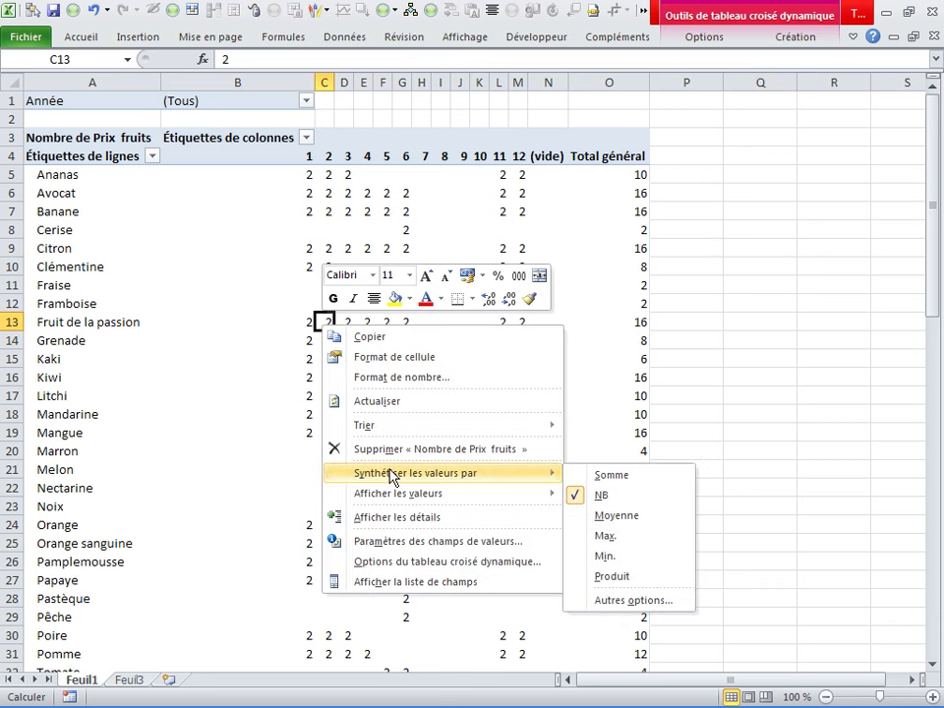
left_click(603, 478)
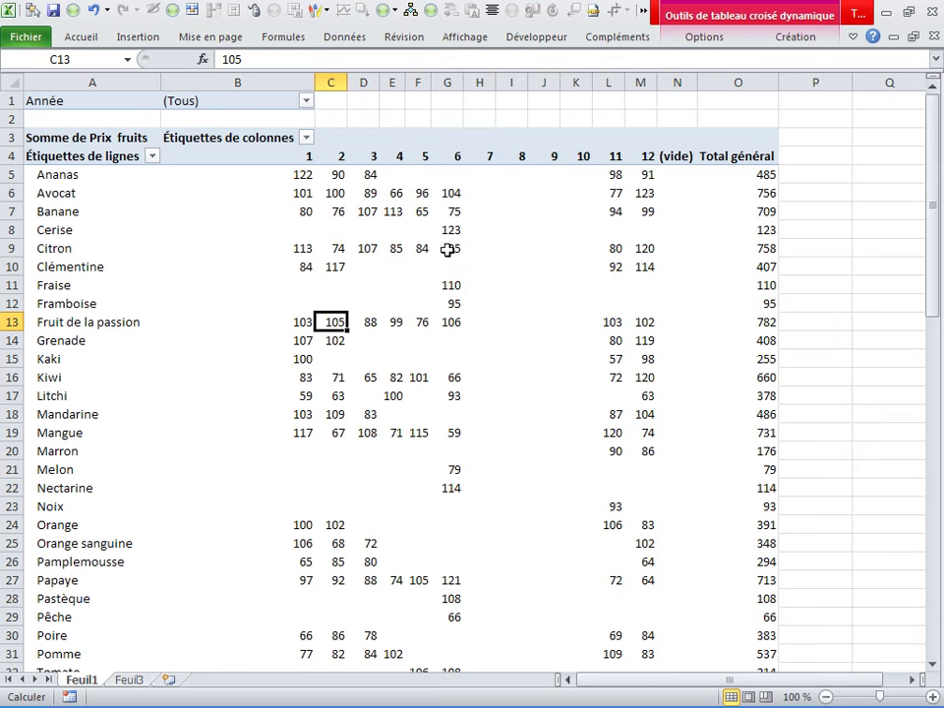
mouse_move(434, 250)
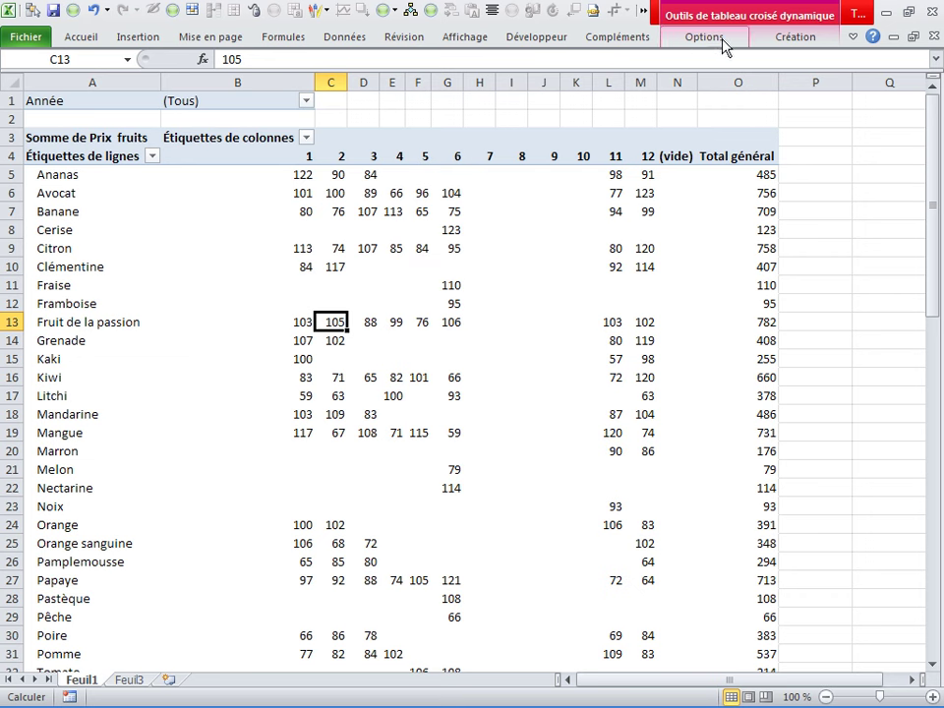
left_click(861, 190)
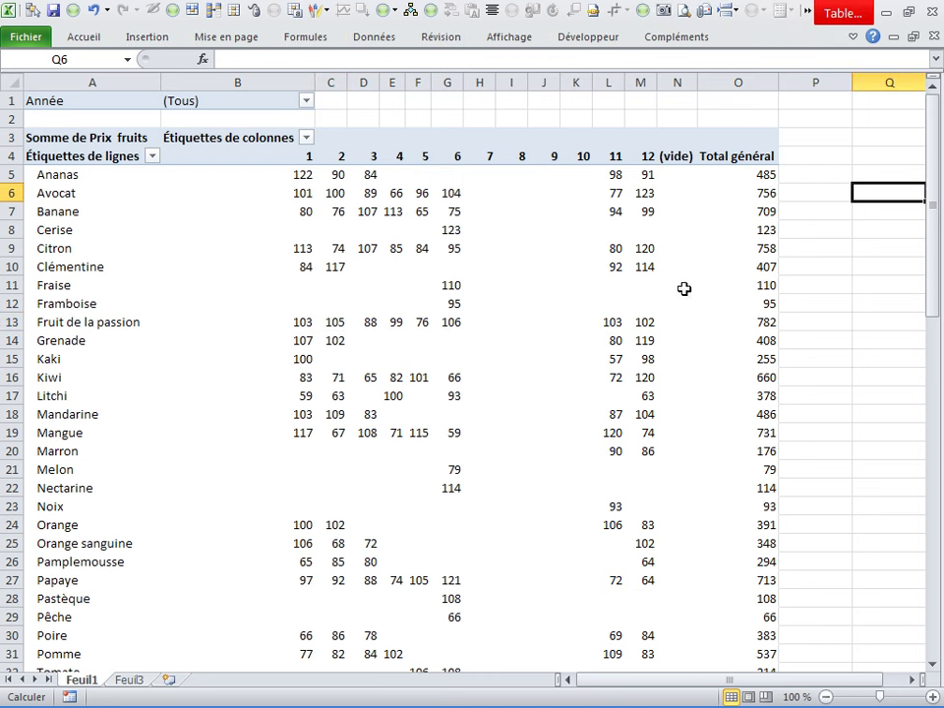
left_click(364, 248)
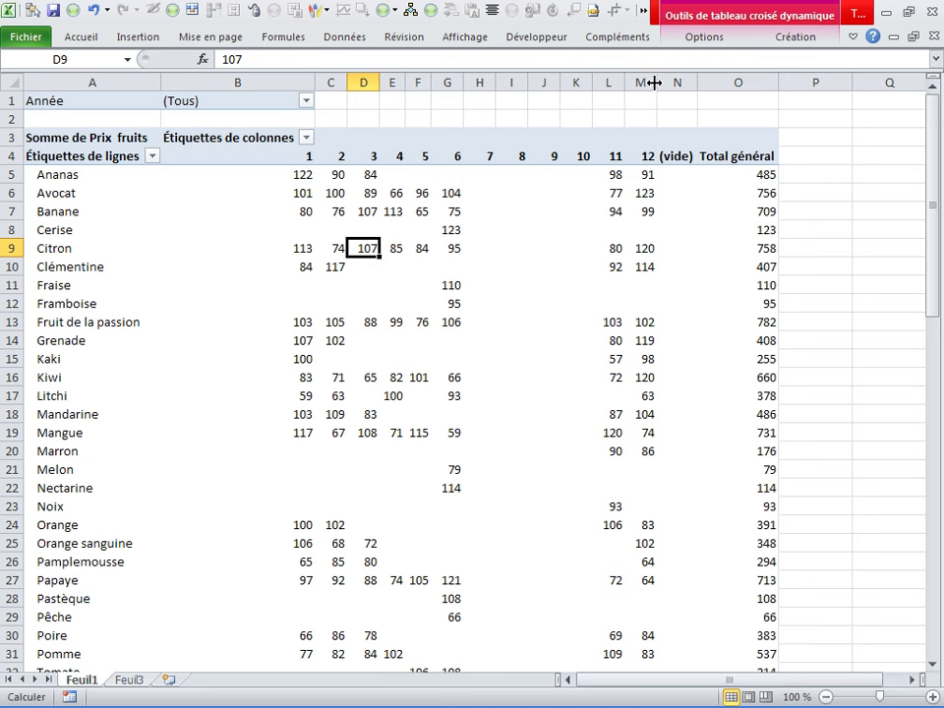
Step: Insert slicers for Mois, FruitsI and Prix fruits on the pivot table
left_click(699, 43)
left_click(301, 104)
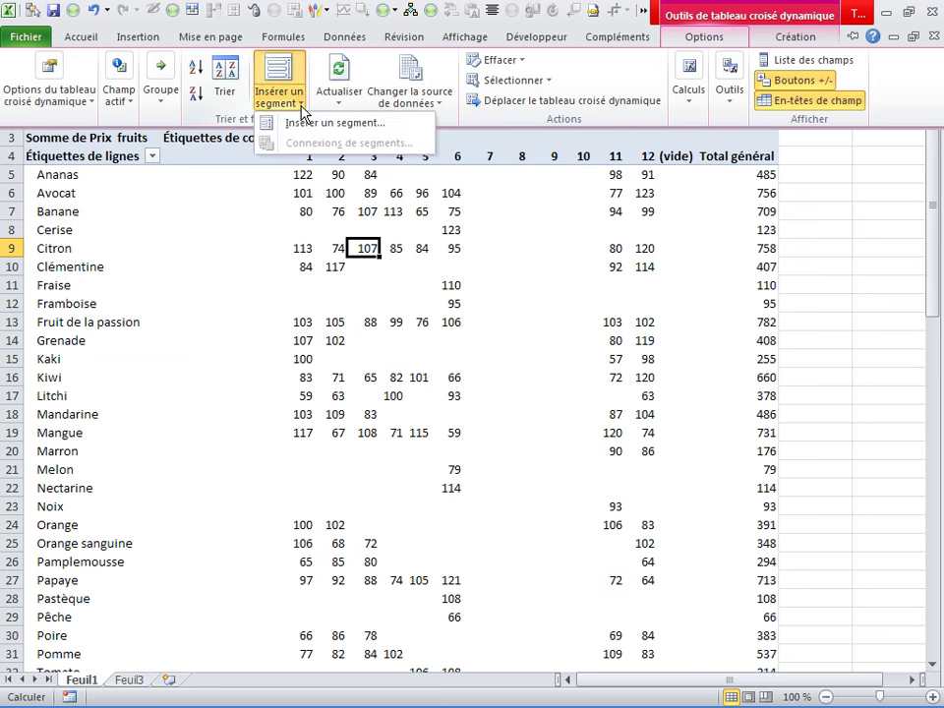
left_click(307, 125)
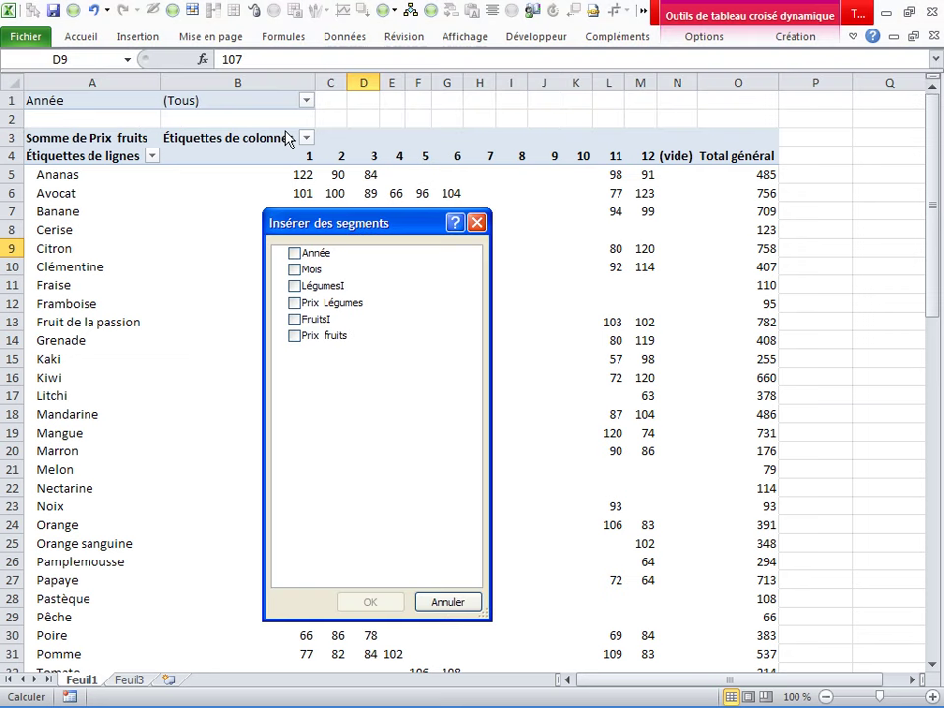
left_click(293, 268)
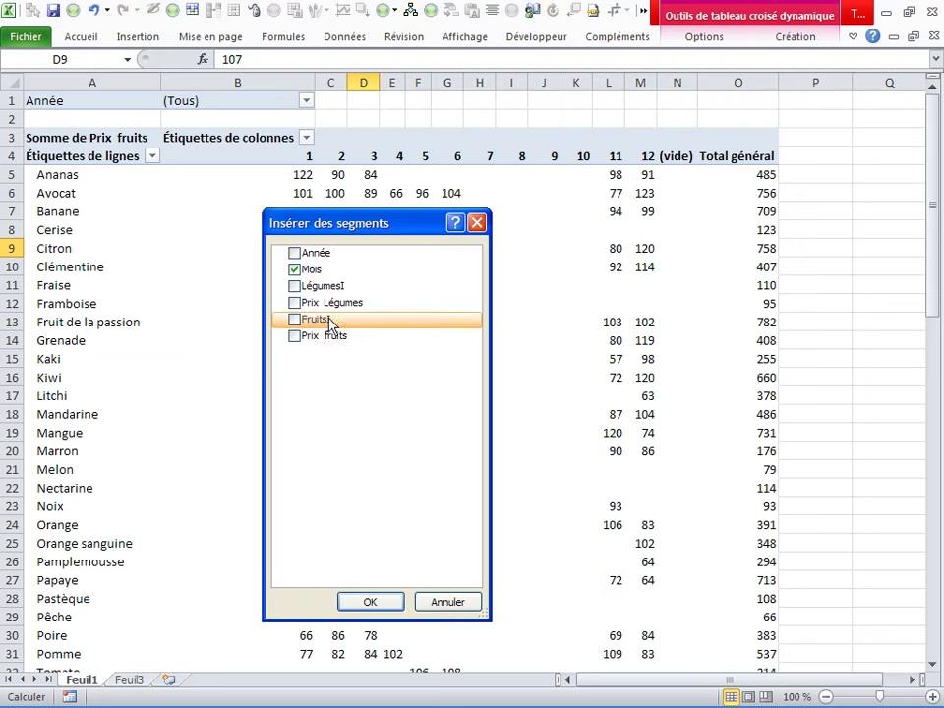
left_click(295, 321)
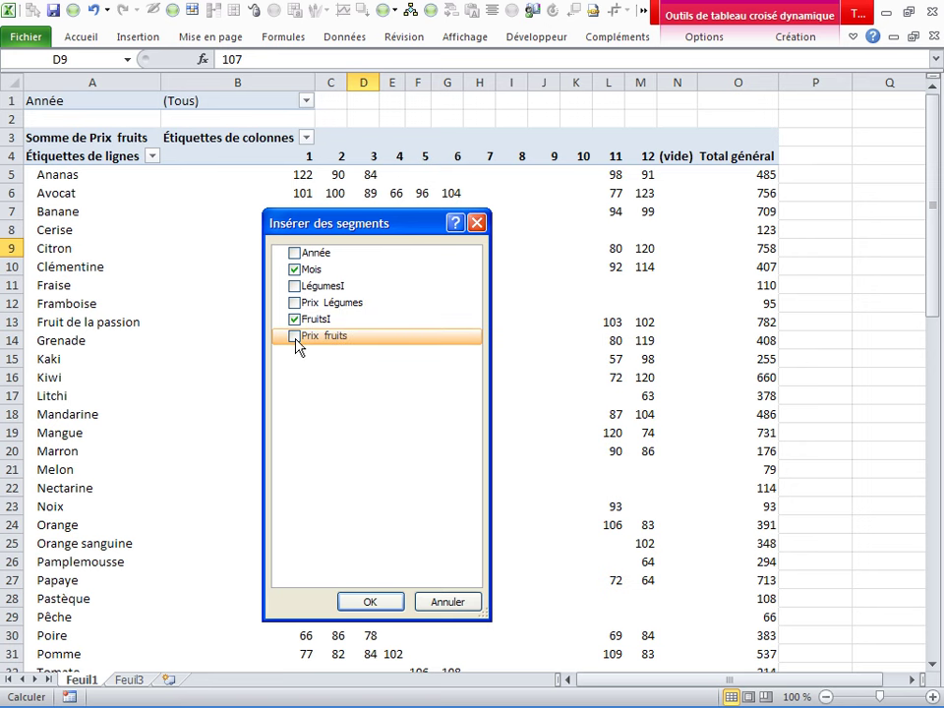
left_click(294, 337)
left_click(366, 599)
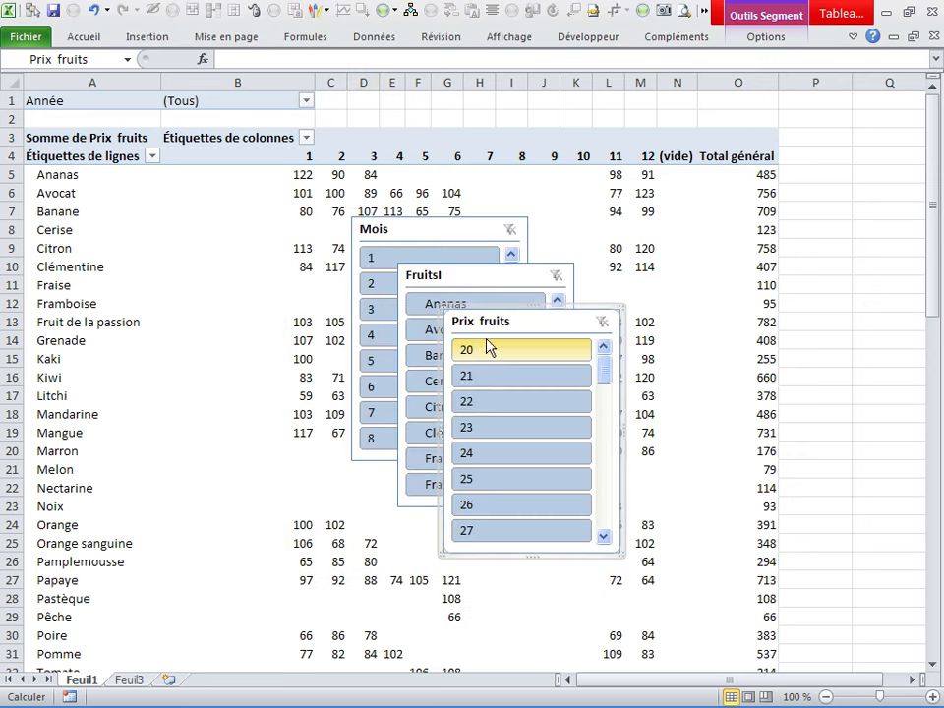
Step: Line up the slicers with FruitsI in the middle, then filter to month 1
left_click_drag(527, 322, 709, 223)
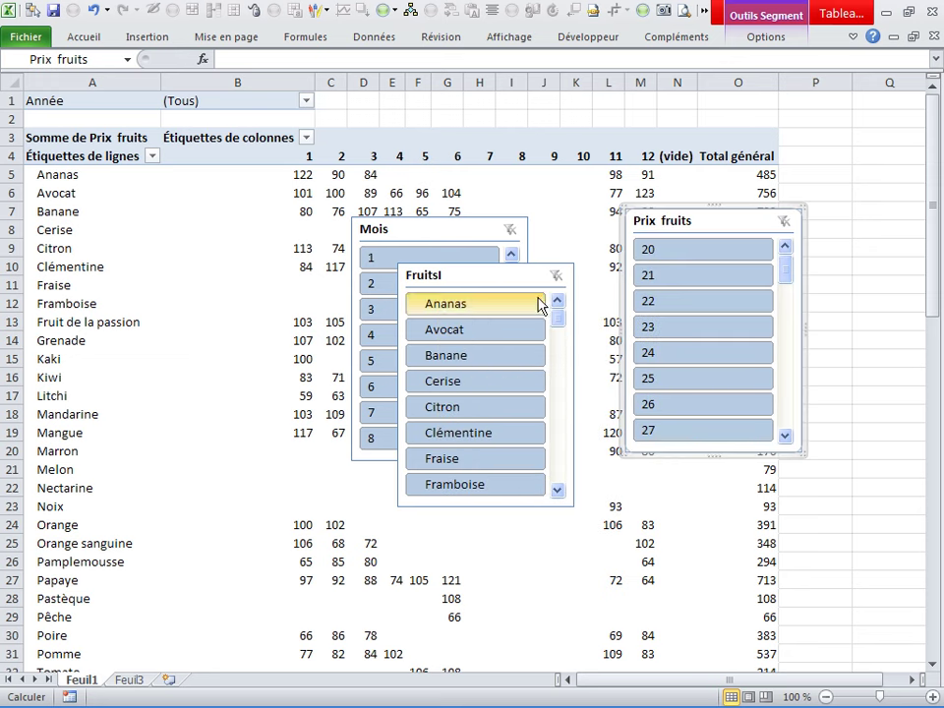
left_click_drag(454, 227, 401, 227)
mouse_move(502, 278)
left_mouse_down()
mouse_move(560, 227)
mouse_move(574, 238)
left_mouse_up()
left_click_drag(428, 233, 388, 232)
left_click(538, 237)
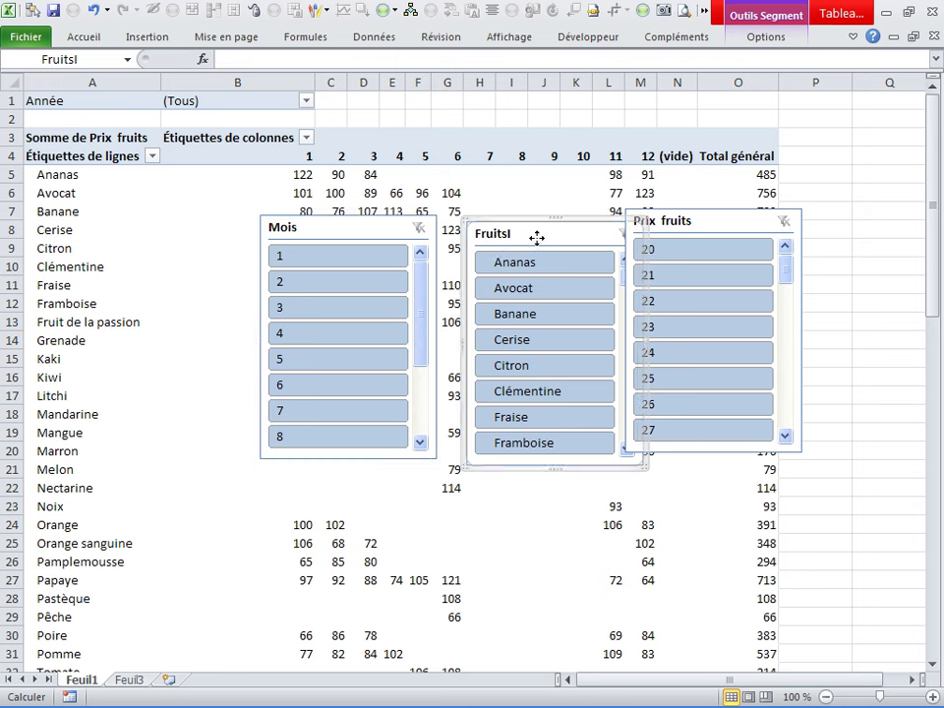
left_click_drag(537, 237, 517, 231)
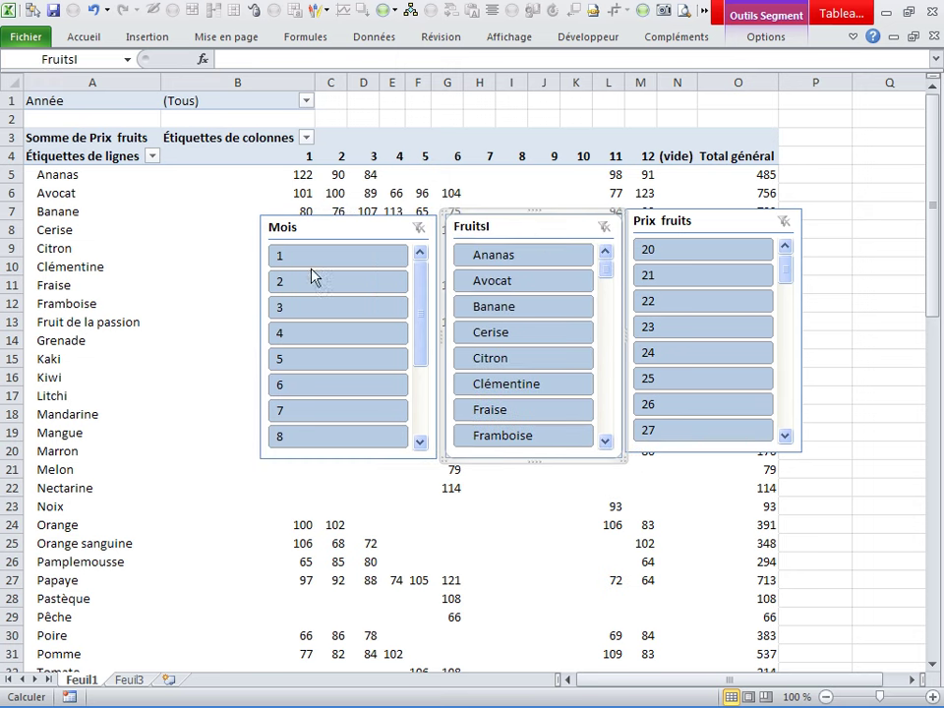
left_click(300, 258)
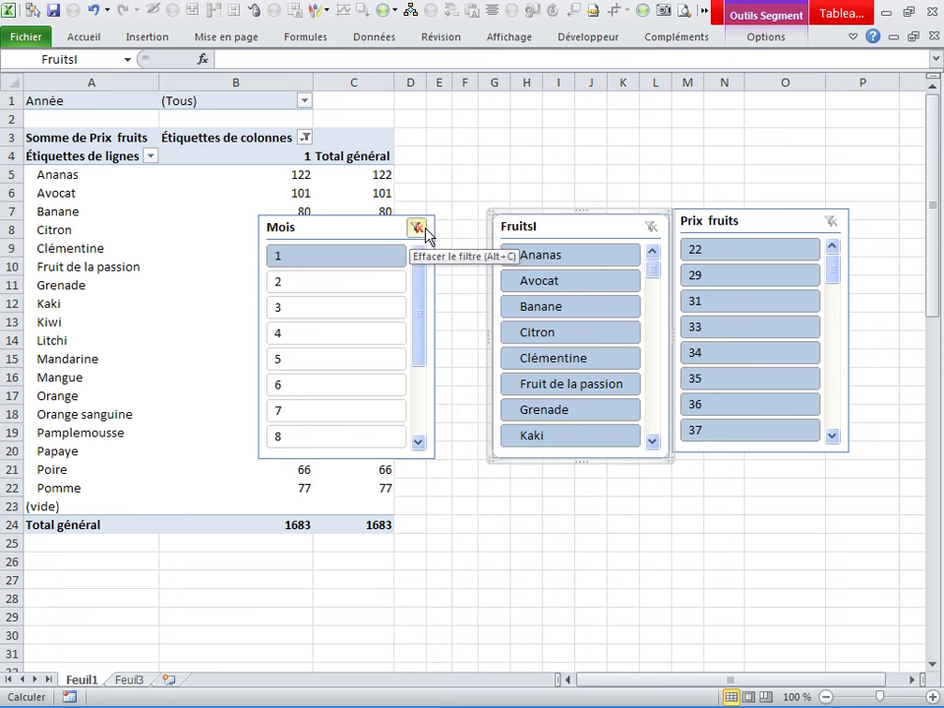
Step: Filter the Mois slicer to month 3, then clear the month filter
left_click(316, 283)
left_click(316, 309)
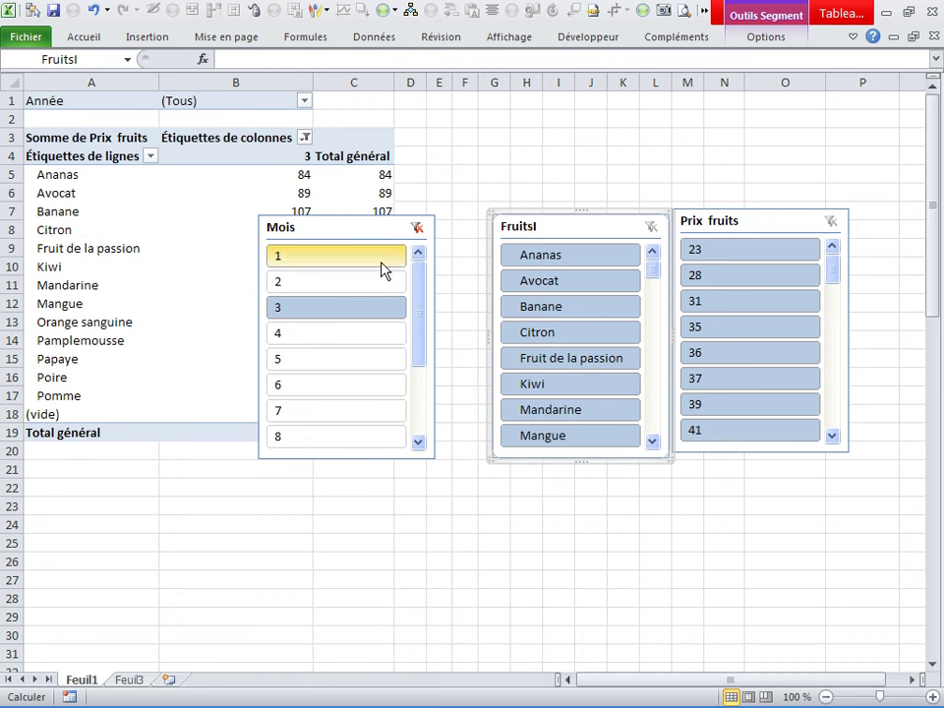
left_click(417, 228)
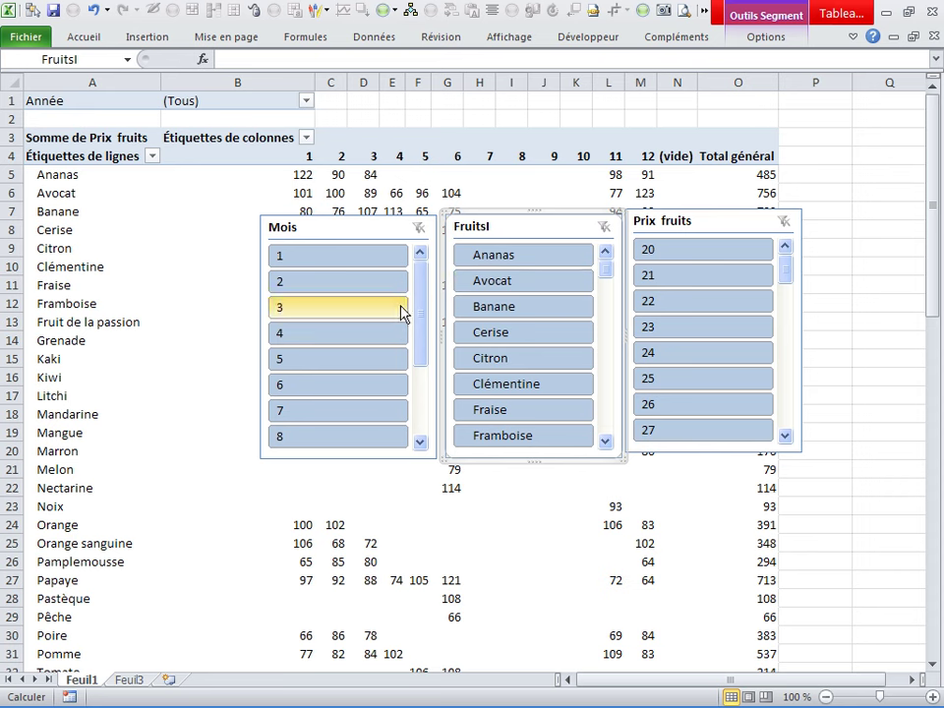
Step: Filter to Banane and try month selections 1–4, then months 1, 11 and 4
left_click(504, 260)
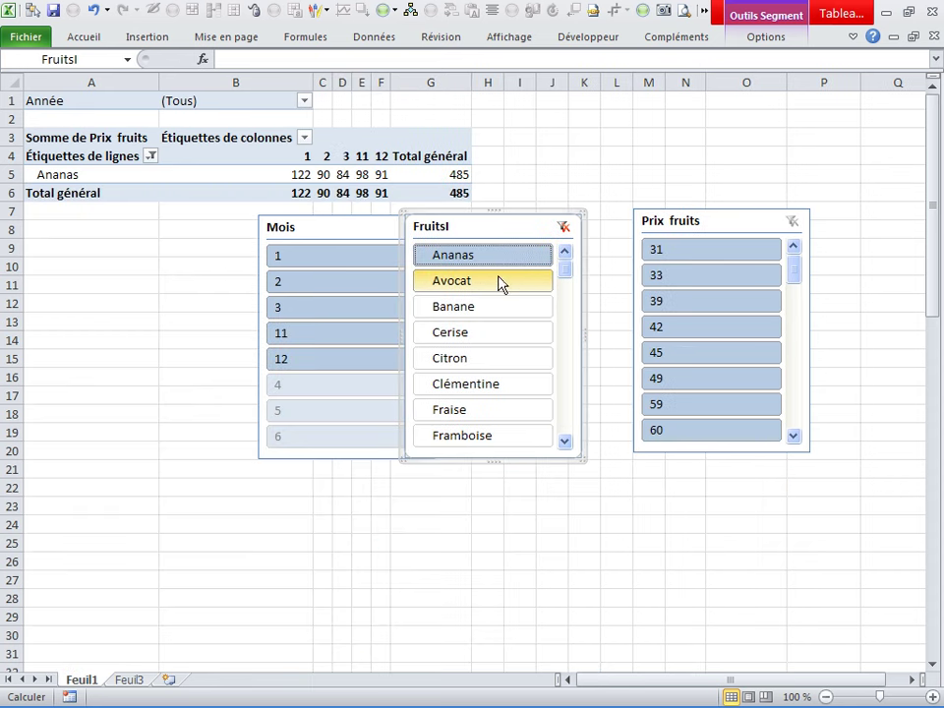
left_click(457, 281)
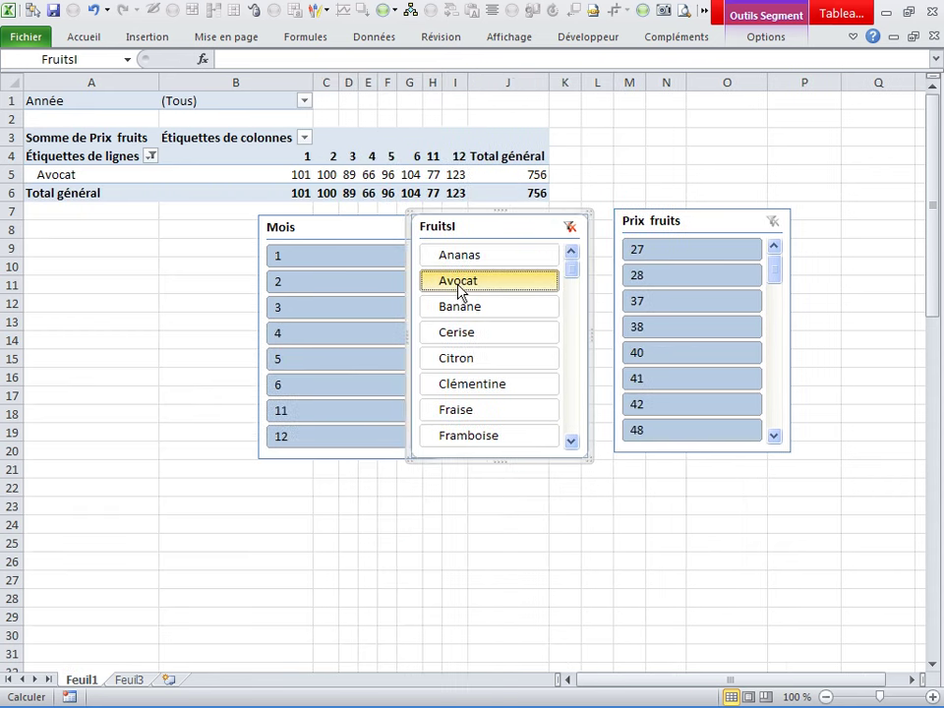
left_click(465, 307)
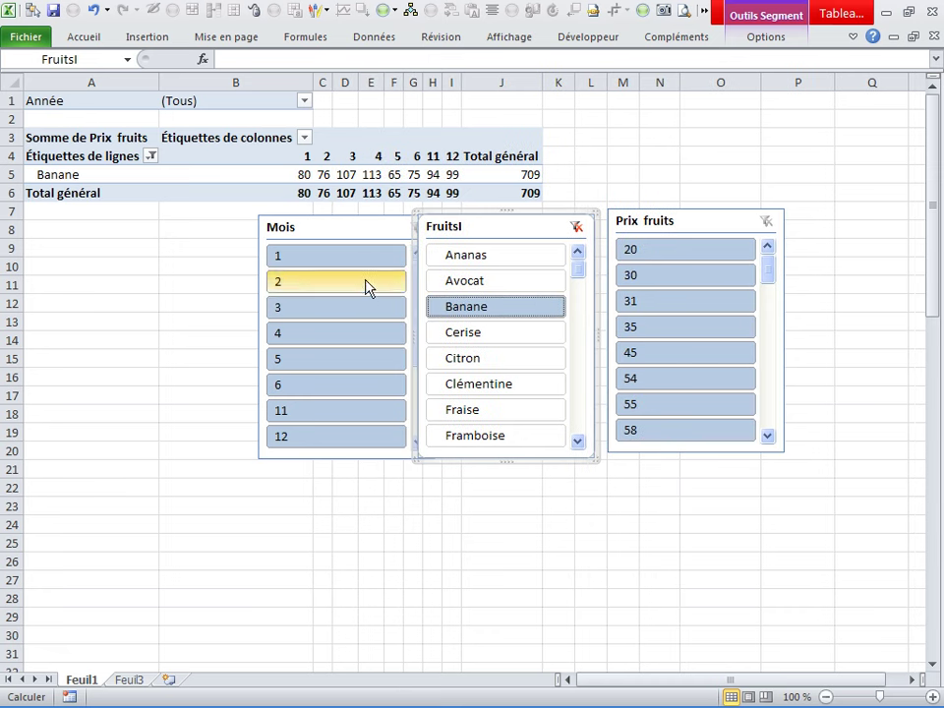
left_click(335, 263)
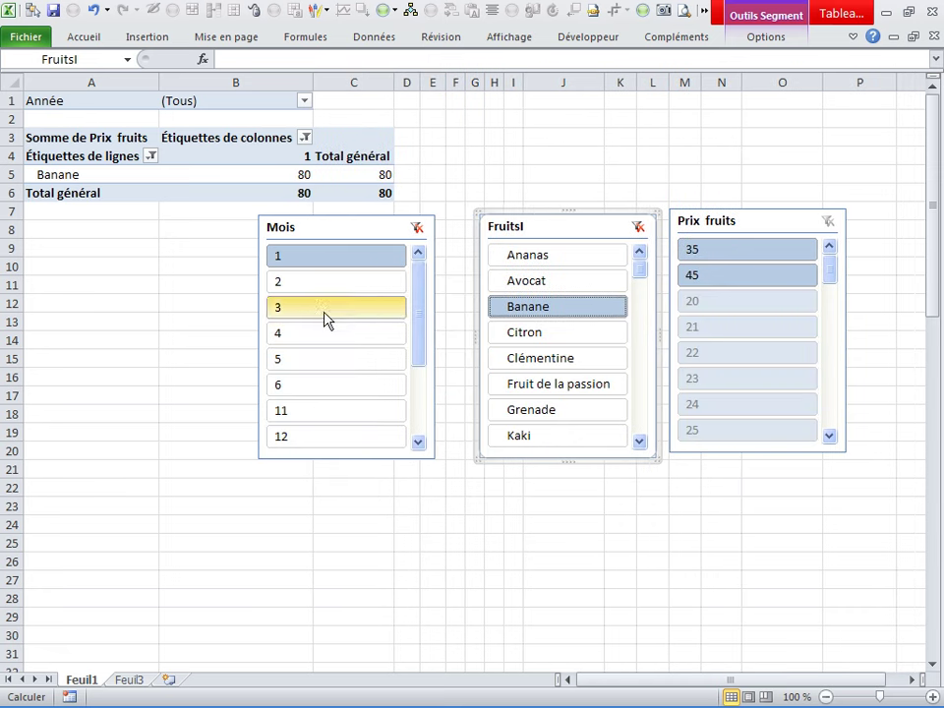
left_click(318, 339, "shift")
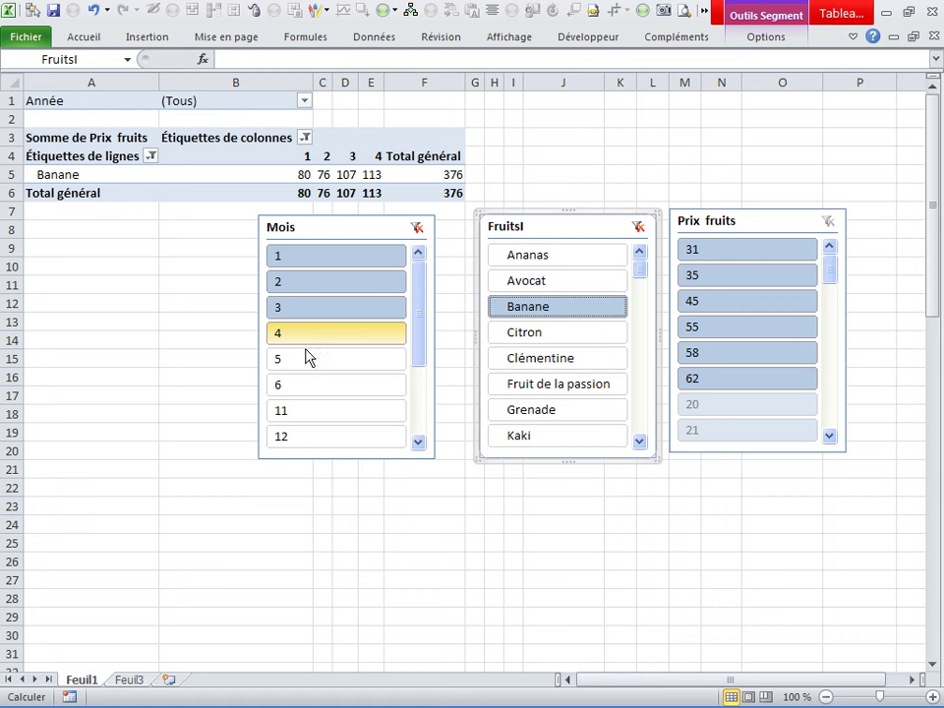
left_click(307, 258)
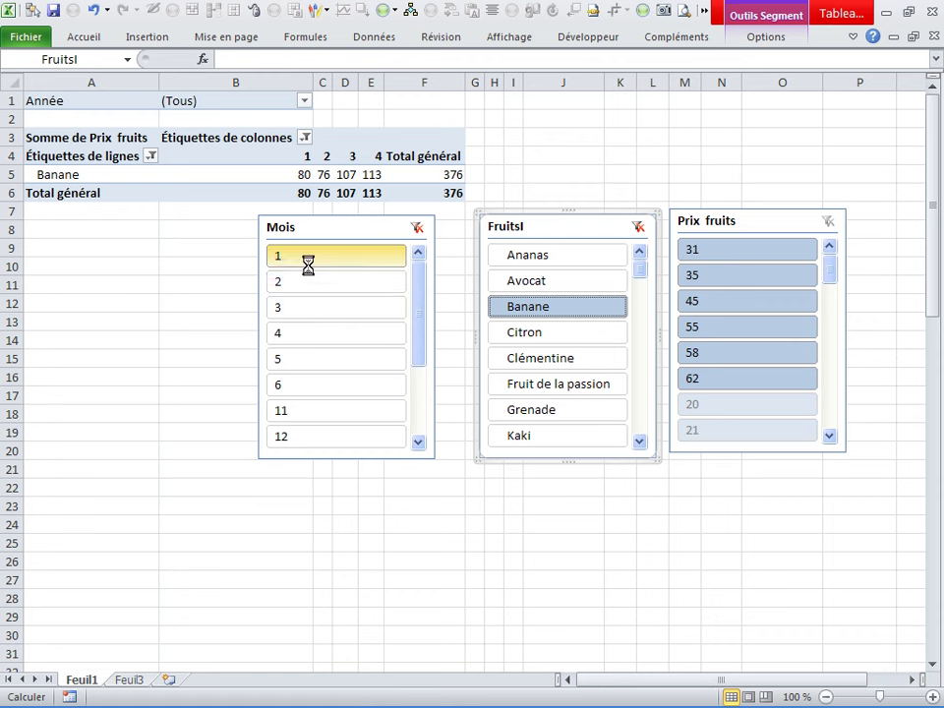
left_click(311, 420, "ctrl")
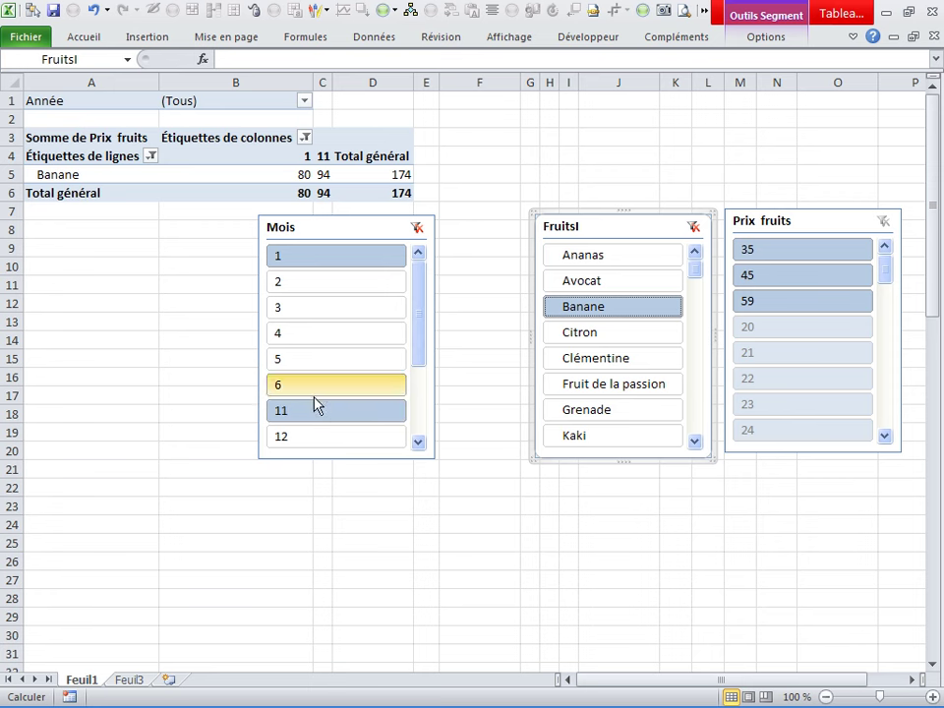
left_click(308, 334, "ctrl")
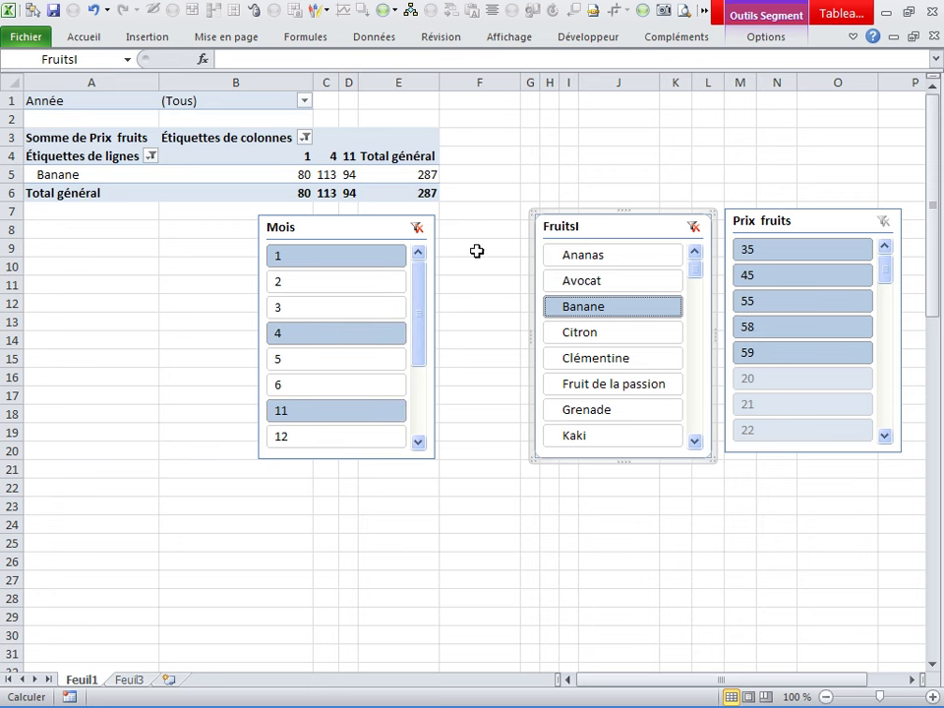
Step: Filter fruits to Ananas, Citron and Clémentine, clear fruit and month filters, then try price 20
left_click(602, 256)
left_click(619, 331, "ctrl")
left_click(653, 369, "ctrl")
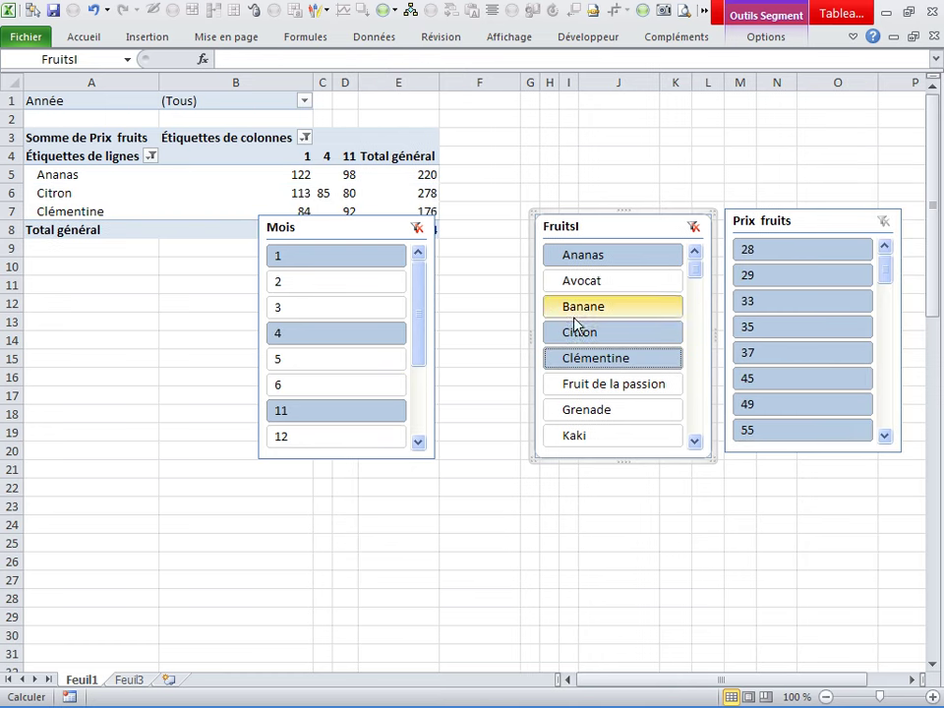
left_click(693, 227)
left_click(417, 227)
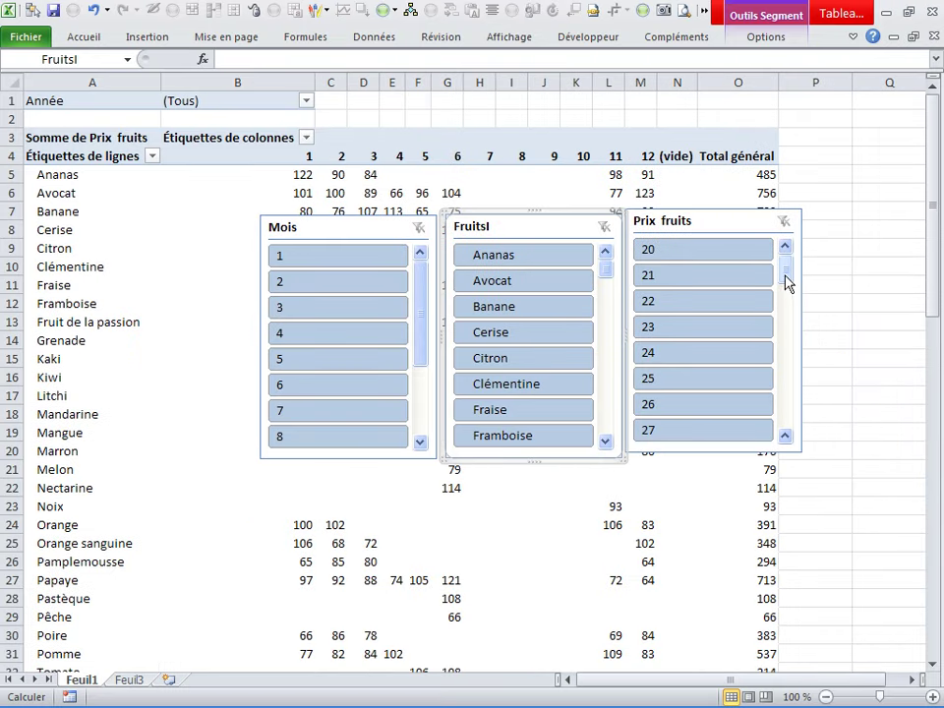
left_click(665, 254)
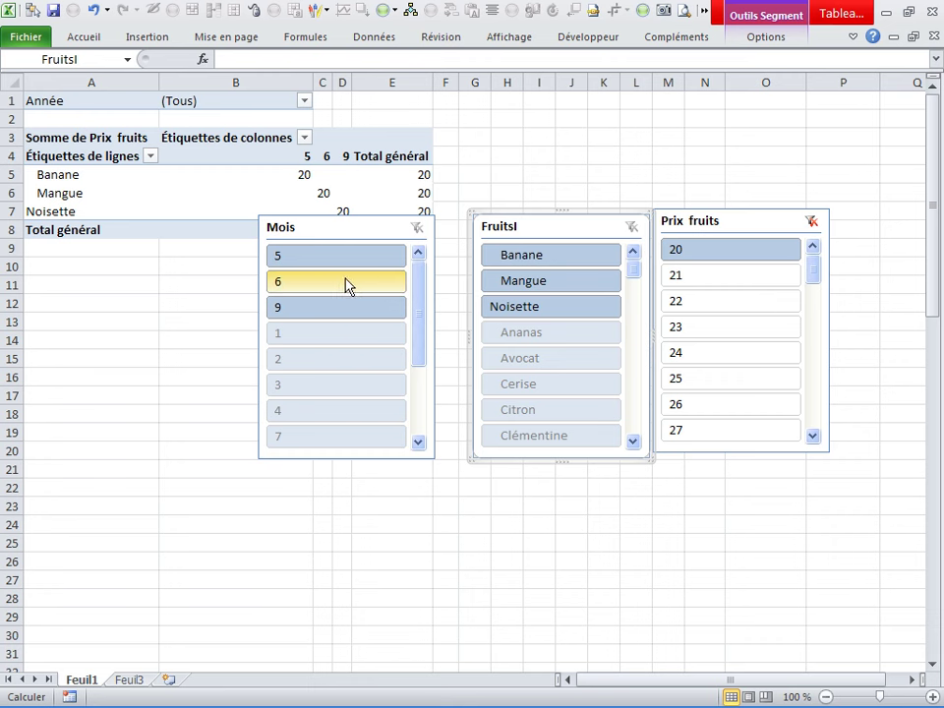
Step: Nudge the Mois slicer right, try Cerise in month 3, then clear month, fruit and price filters
left_click(323, 228)
left_click_drag(322, 228, 343, 233)
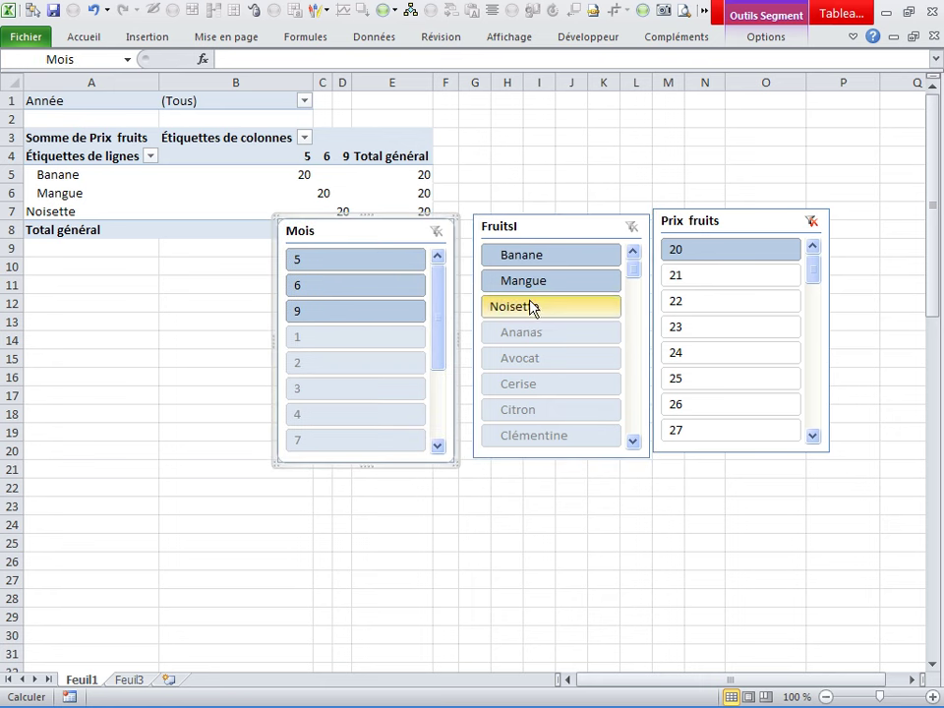
left_click(544, 333)
left_click(541, 384)
left_click(421, 309)
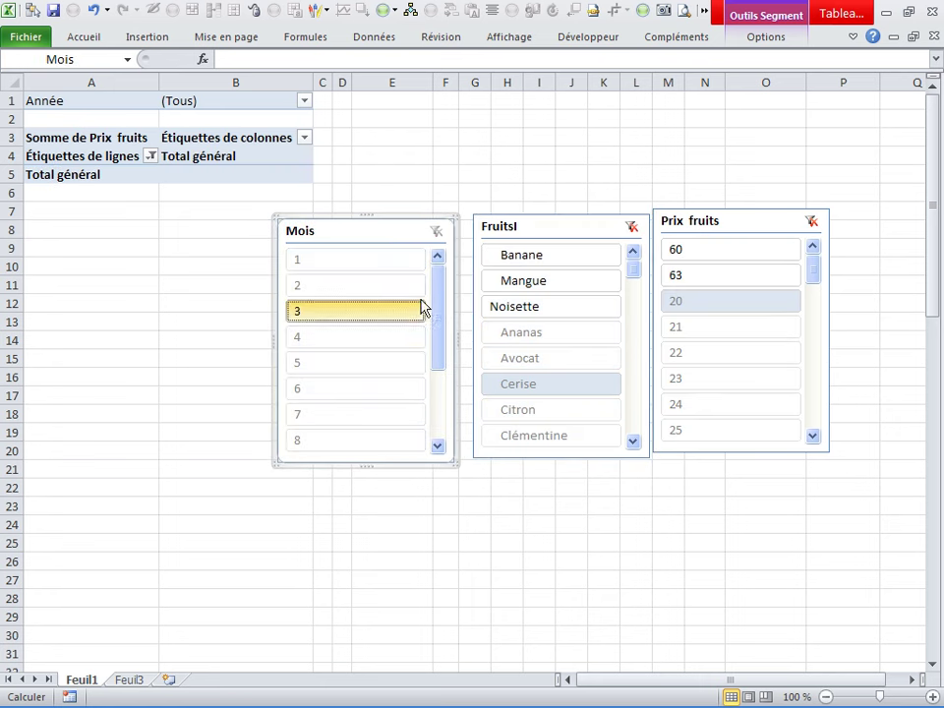
left_click(437, 232)
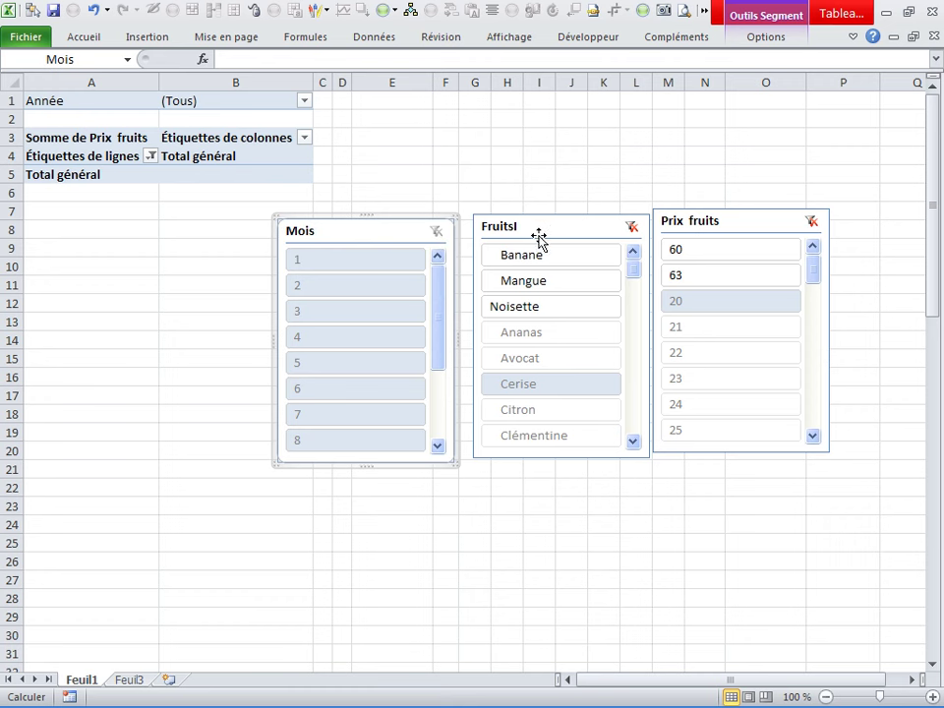
left_click(632, 232)
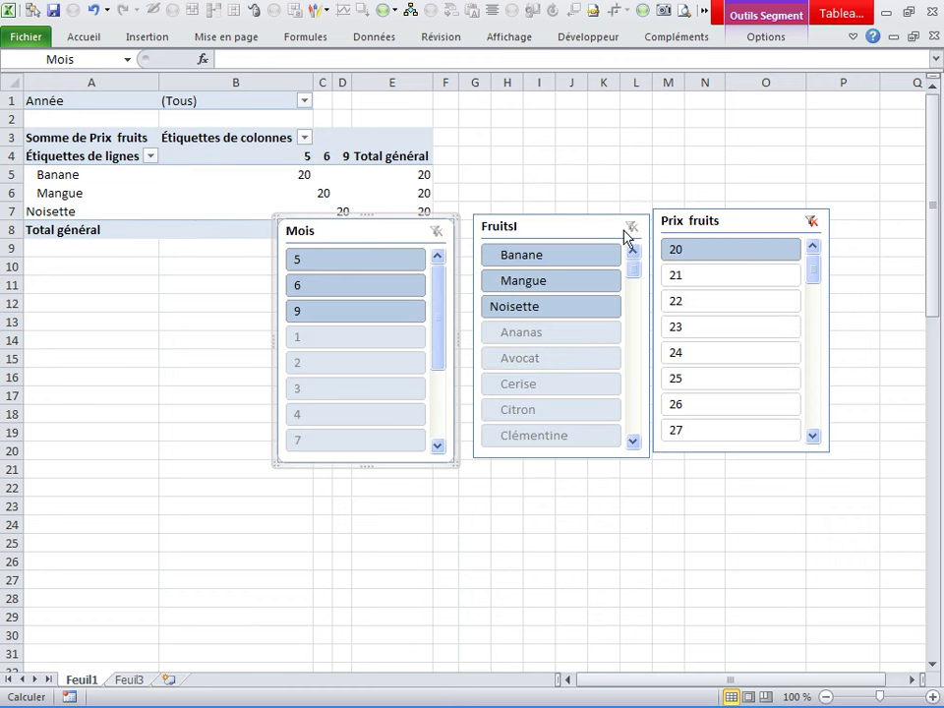
left_click(146, 187)
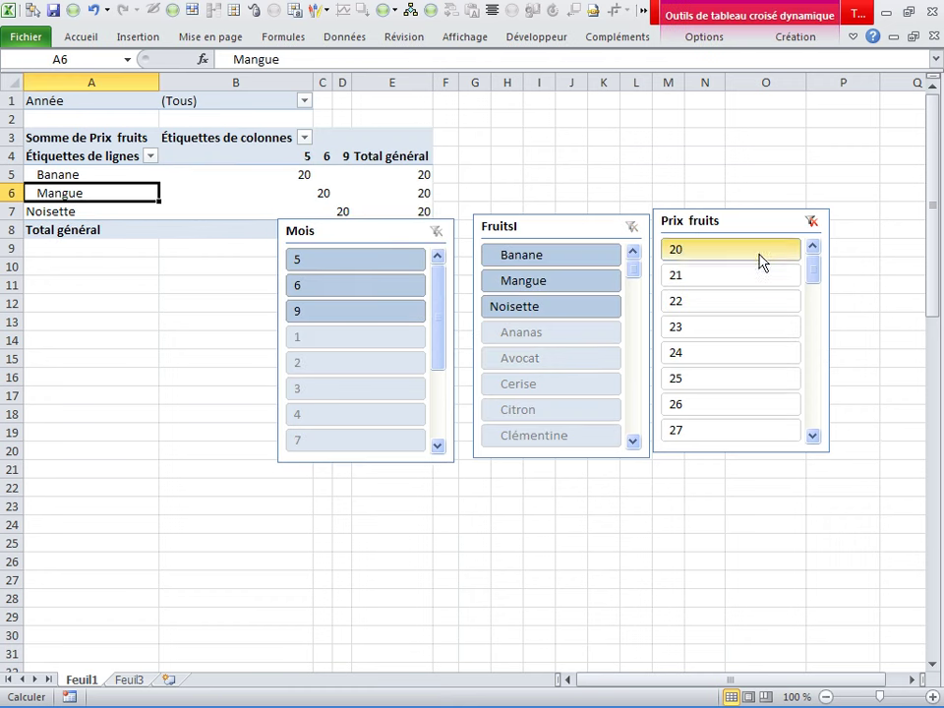
left_click(811, 224)
Step: Insert a clustered column pivot chart and move it below the slicers
left_click(241, 247)
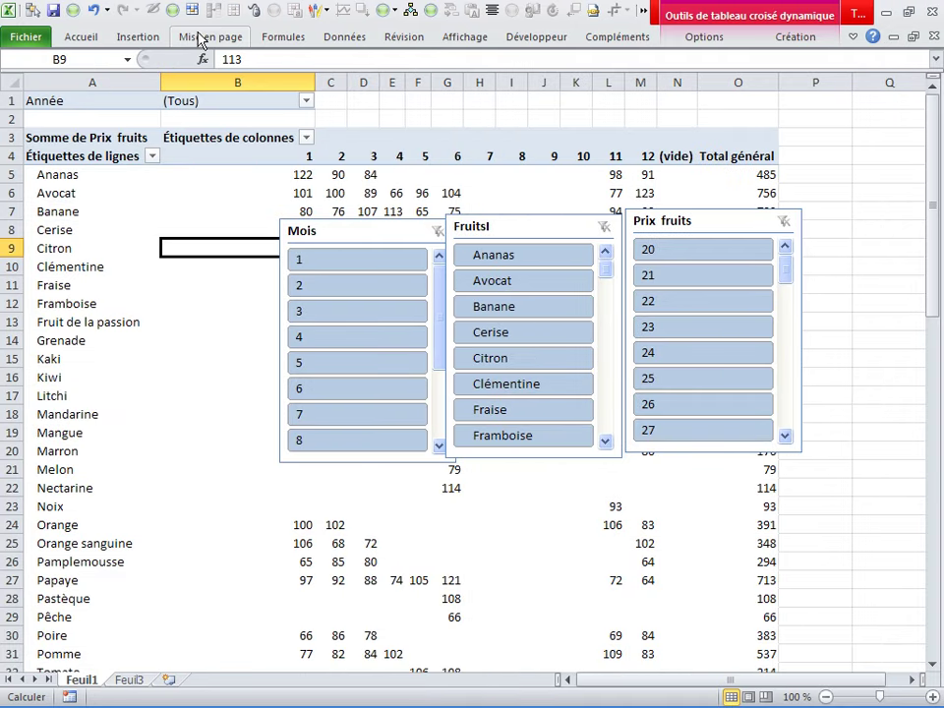
left_click(140, 39)
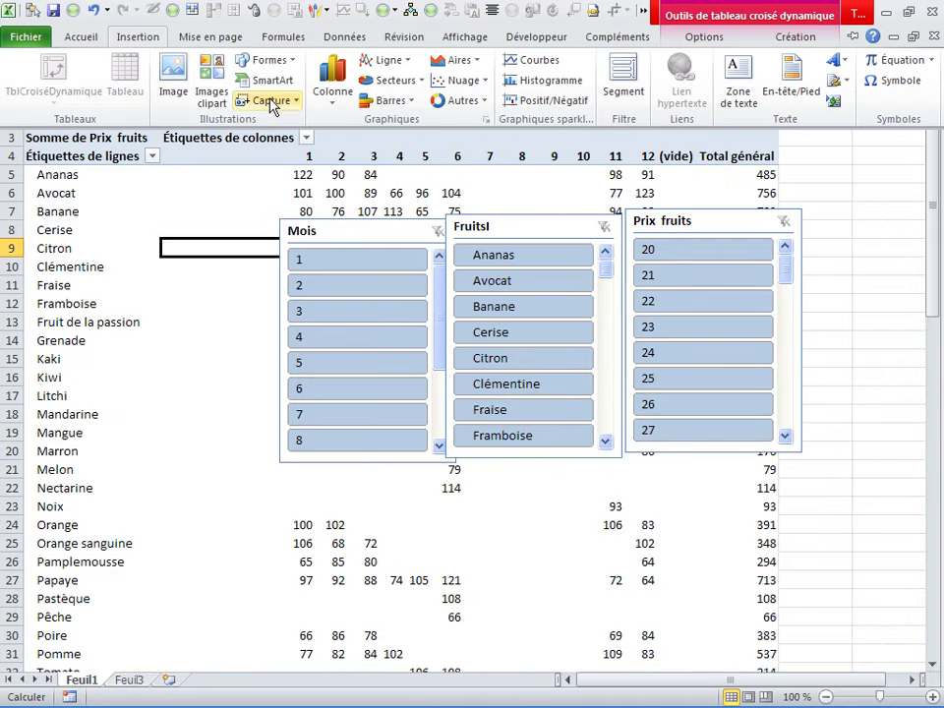
left_click(336, 108)
left_click(338, 154)
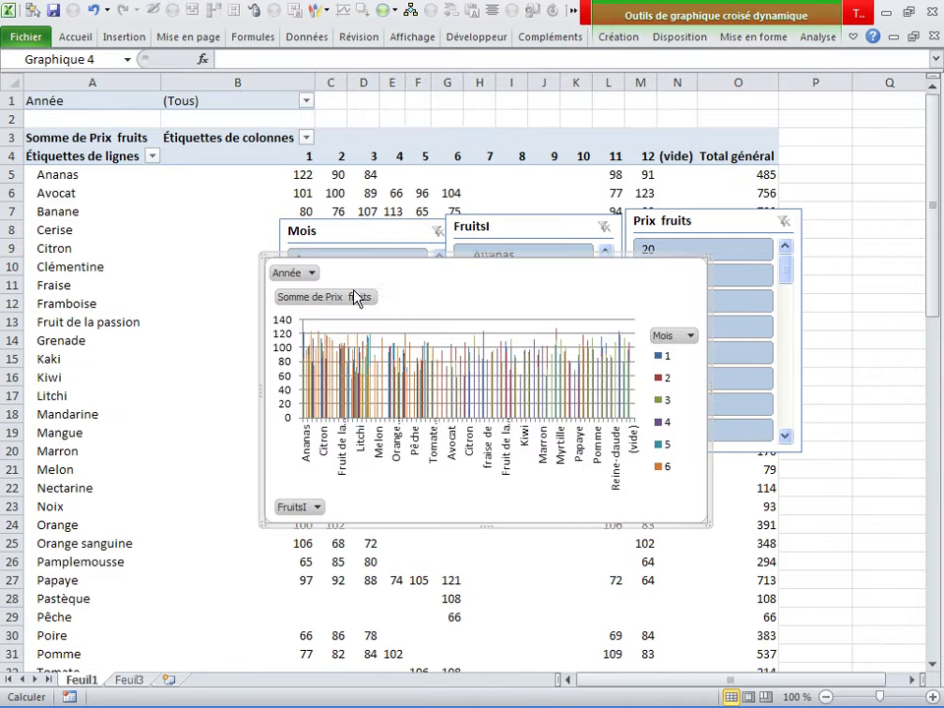
mouse_move(447, 288)
left_mouse_down()
mouse_move(342, 473)
mouse_move(312, 490)
left_mouse_up()
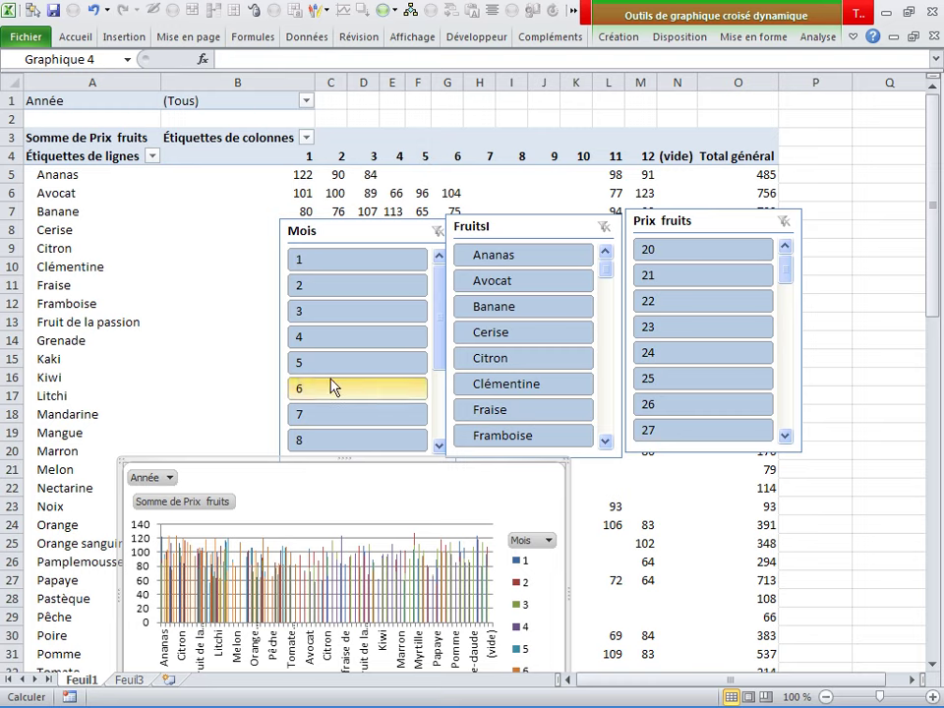
Step: Reposition the chart and filter table and chart to Banane in month 3
left_click(389, 311)
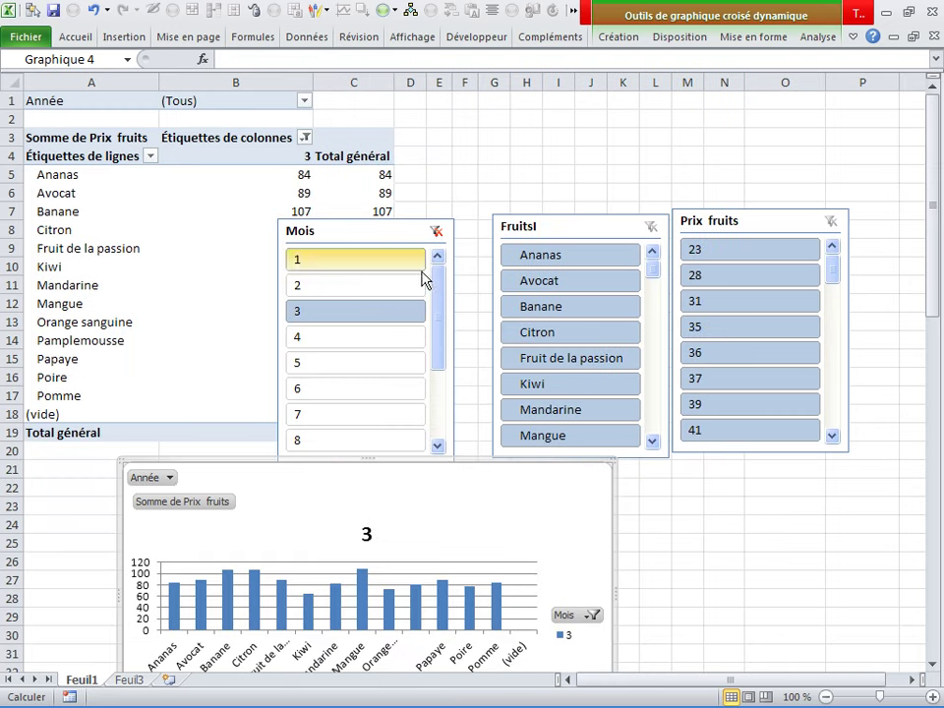
left_click(334, 271)
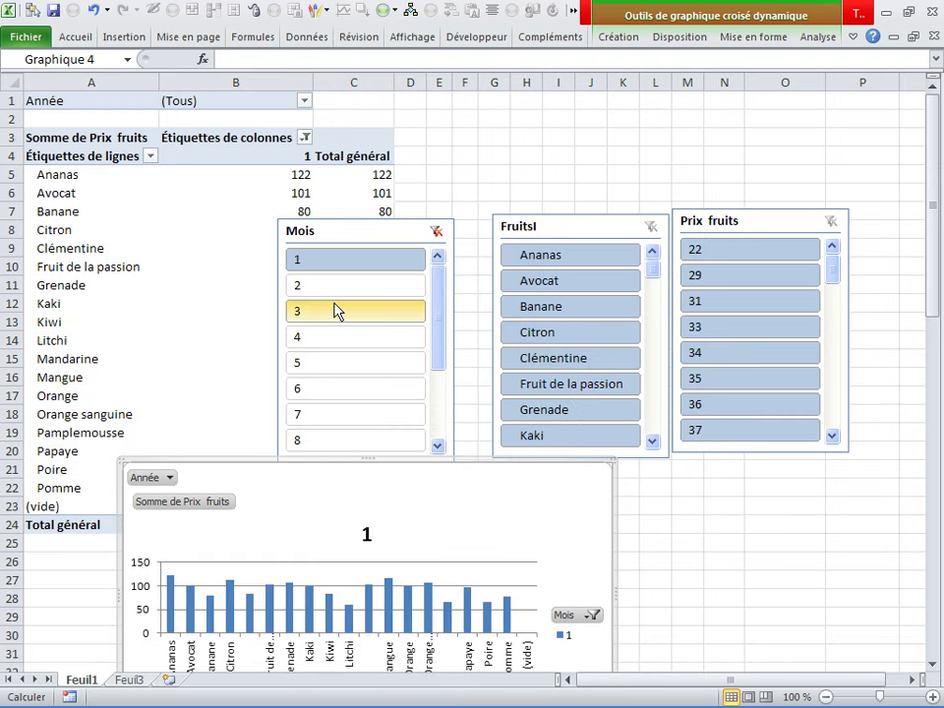
left_click_drag(568, 505, 473, 460)
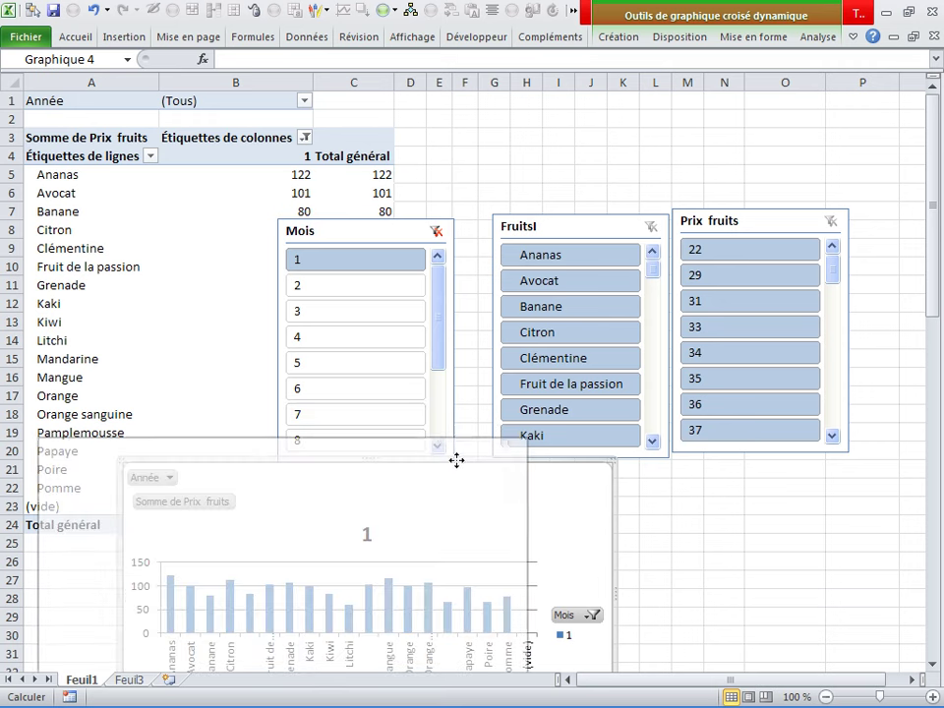
left_click(554, 254)
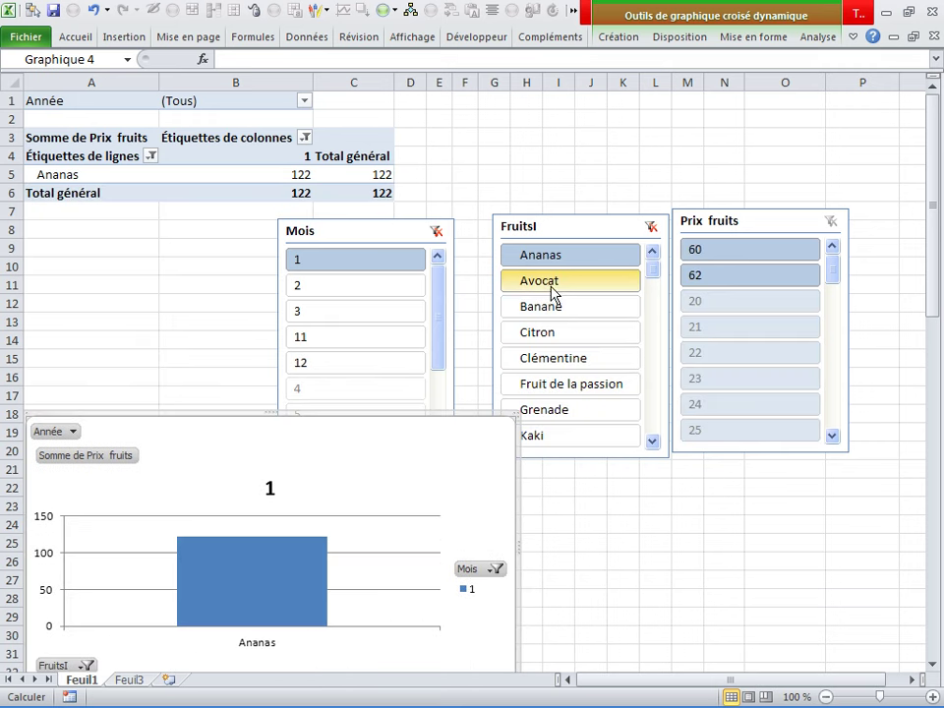
left_click_drag(561, 262, 572, 360)
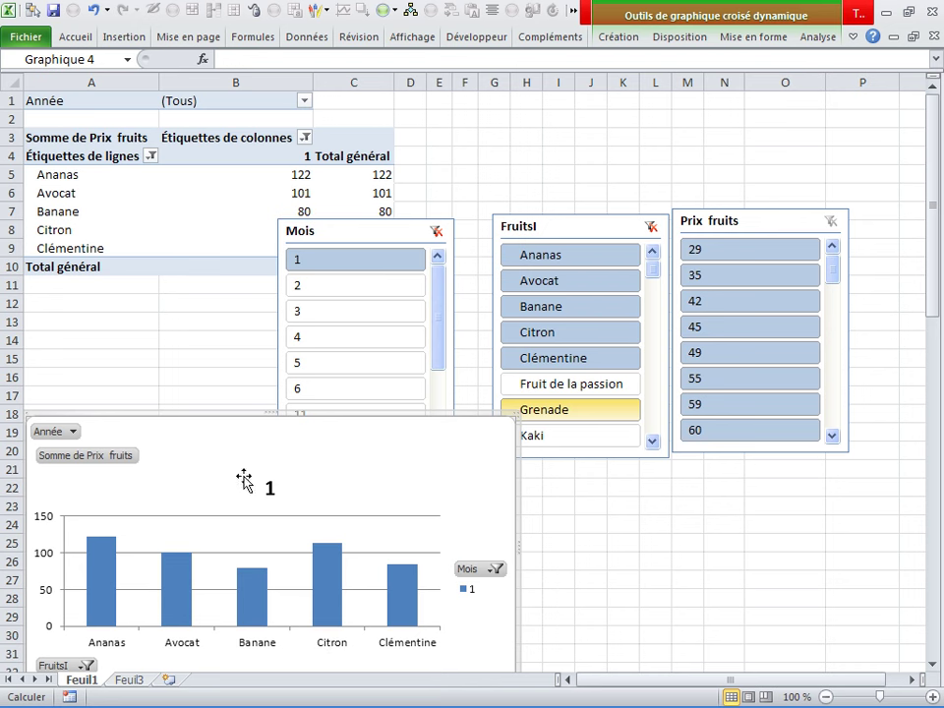
left_click(564, 308)
left_click(403, 313)
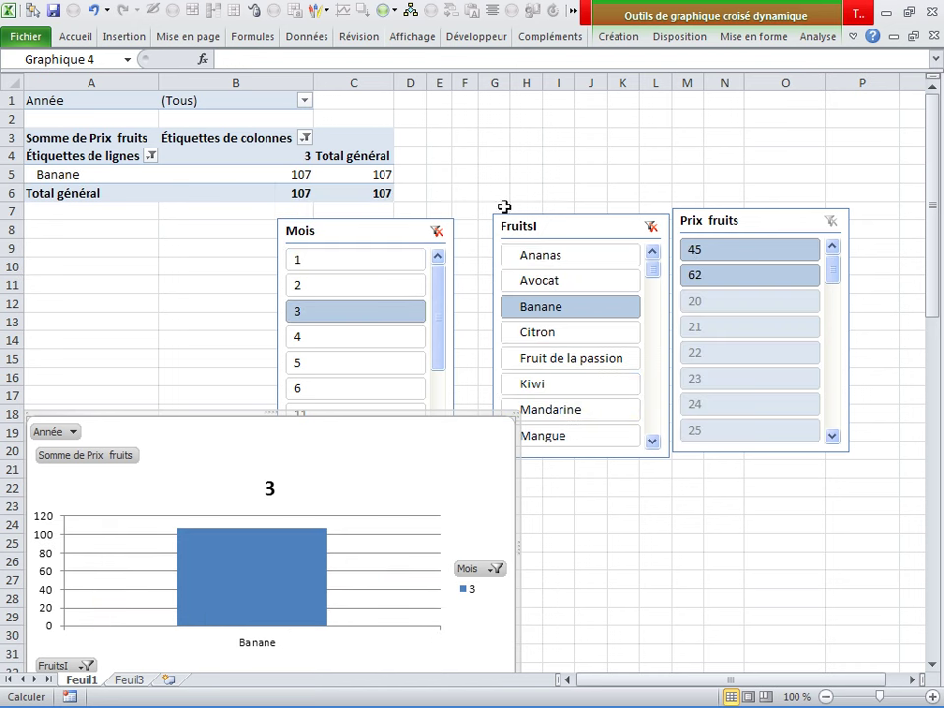
left_click_drag(539, 239, 513, 244)
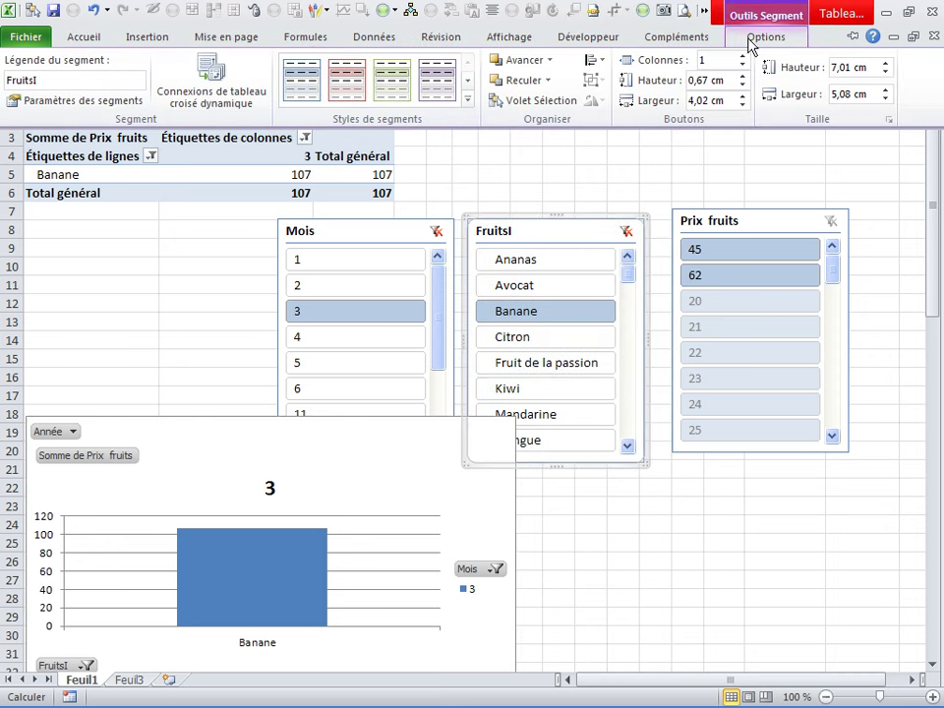
Step: Insert an Année slicer for the pivot table
left_click(723, 158)
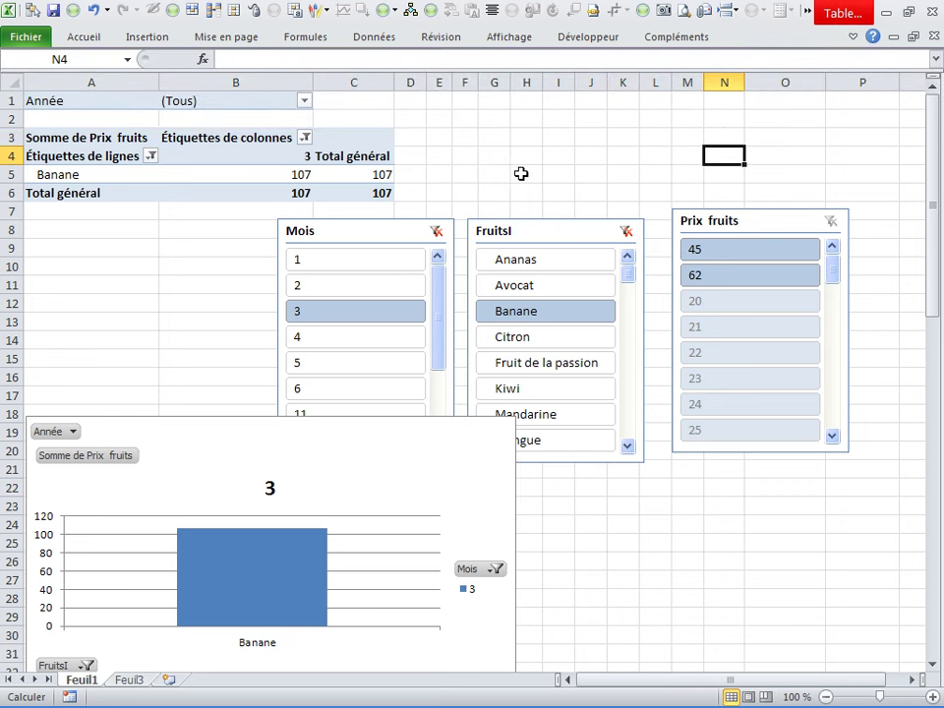
left_click(198, 213)
left_click(131, 158)
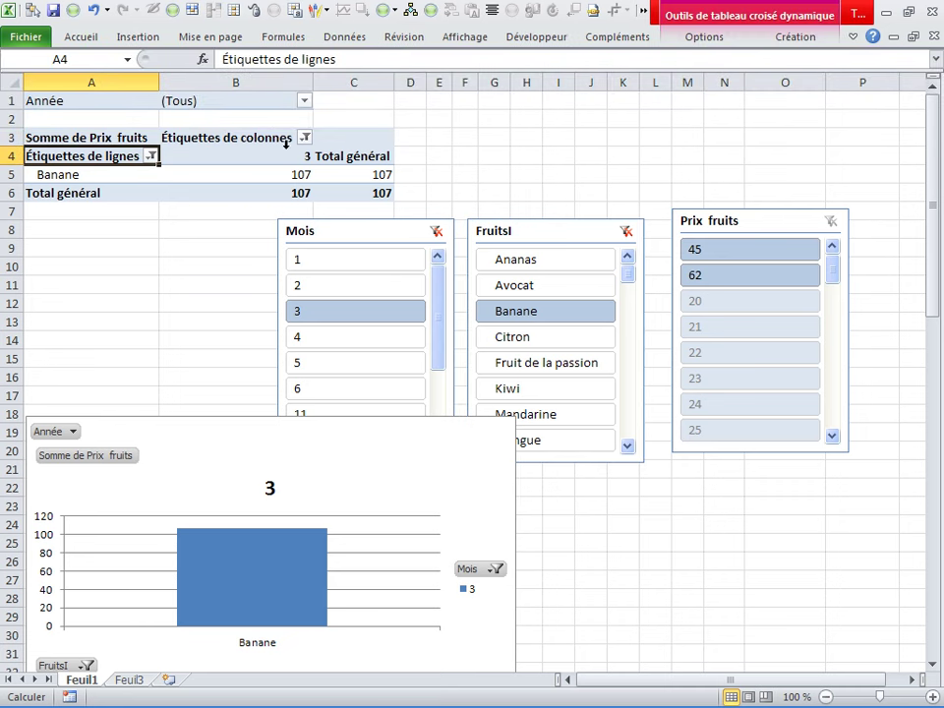
left_click(691, 40)
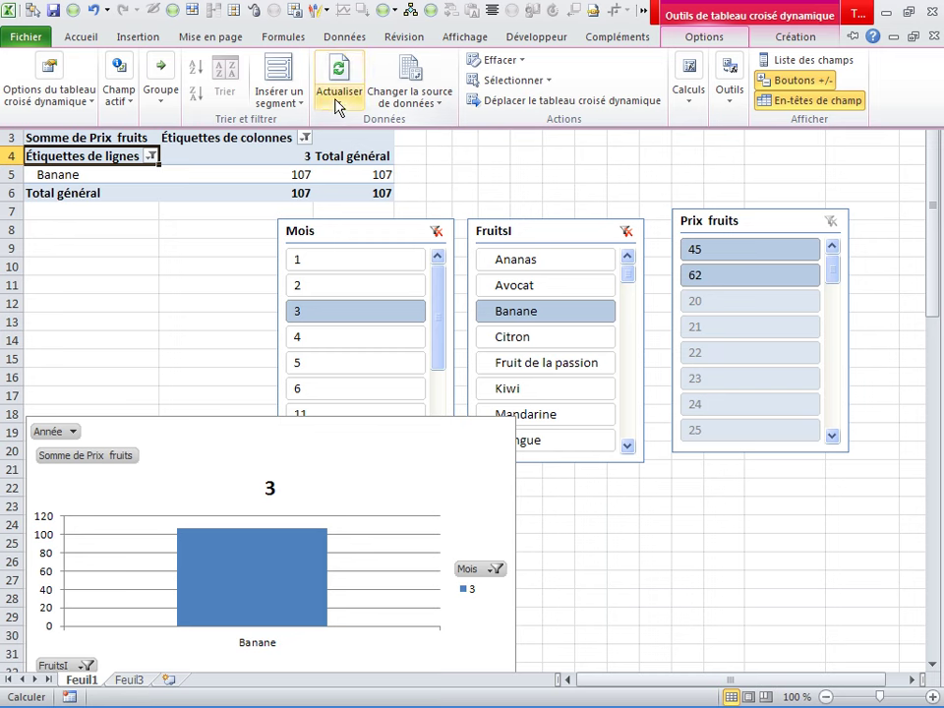
left_click(279, 102)
left_click(317, 122)
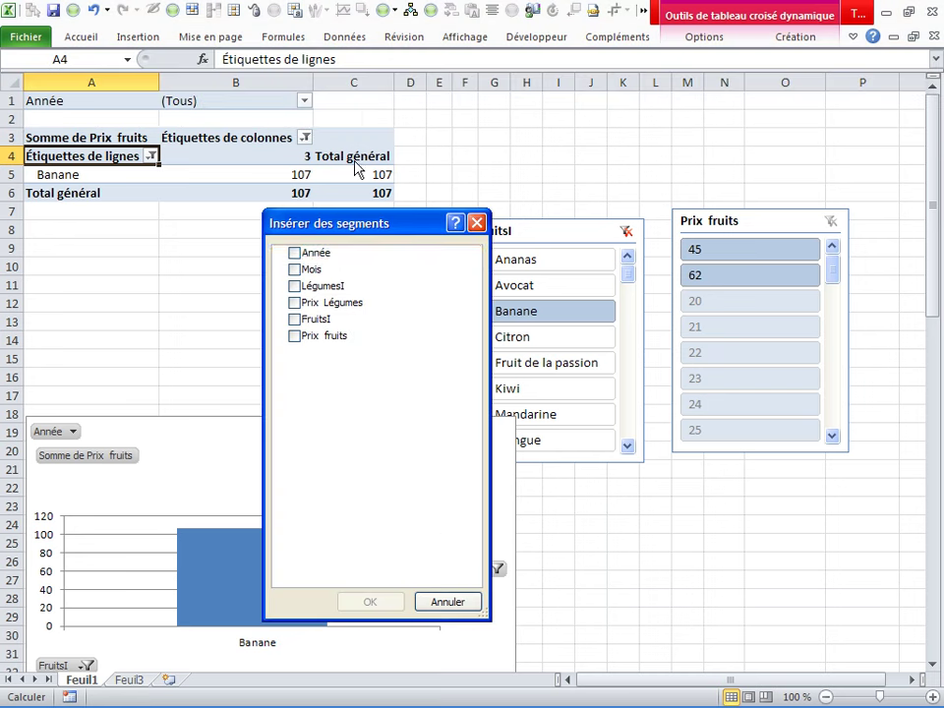
left_click(313, 255)
left_click(387, 606)
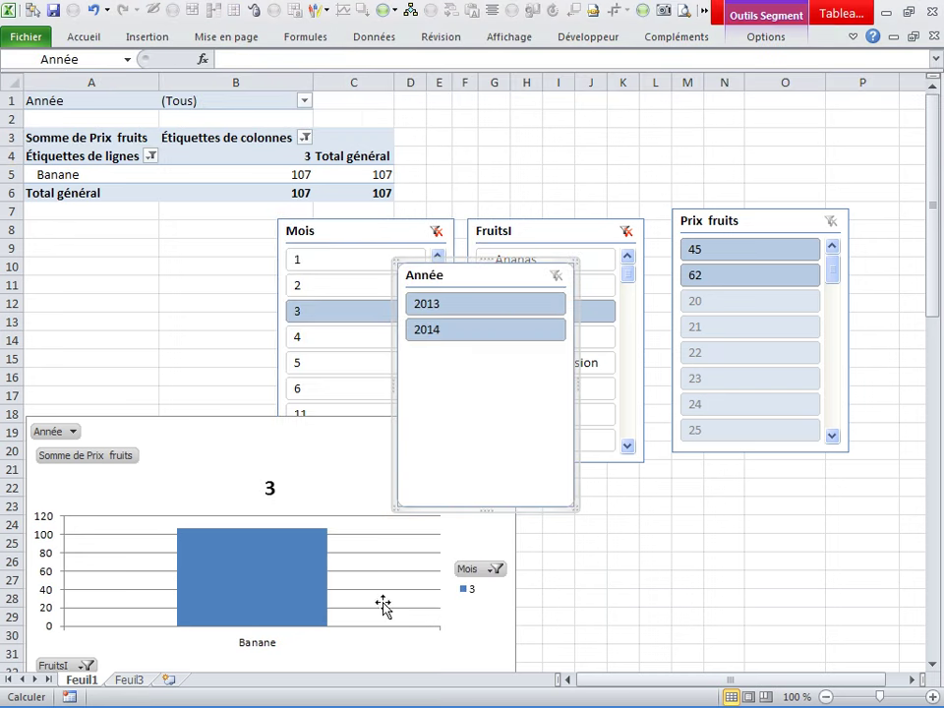
Step: Place the Année slicer below Prix fruits, test 2014, then clear its filter
left_click_drag(472, 289, 777, 525)
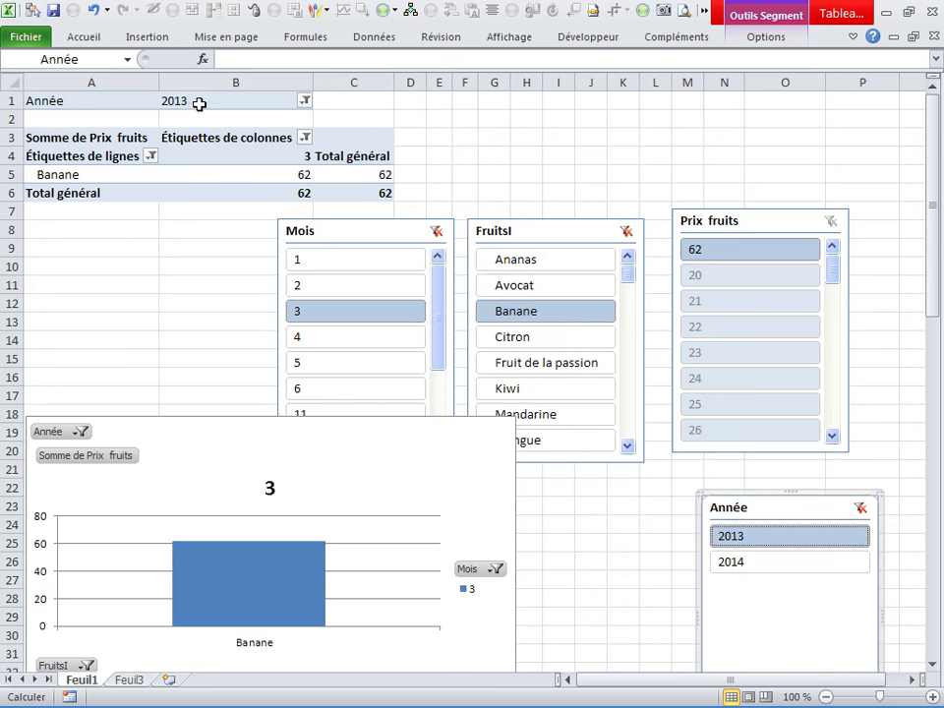
left_click(747, 567)
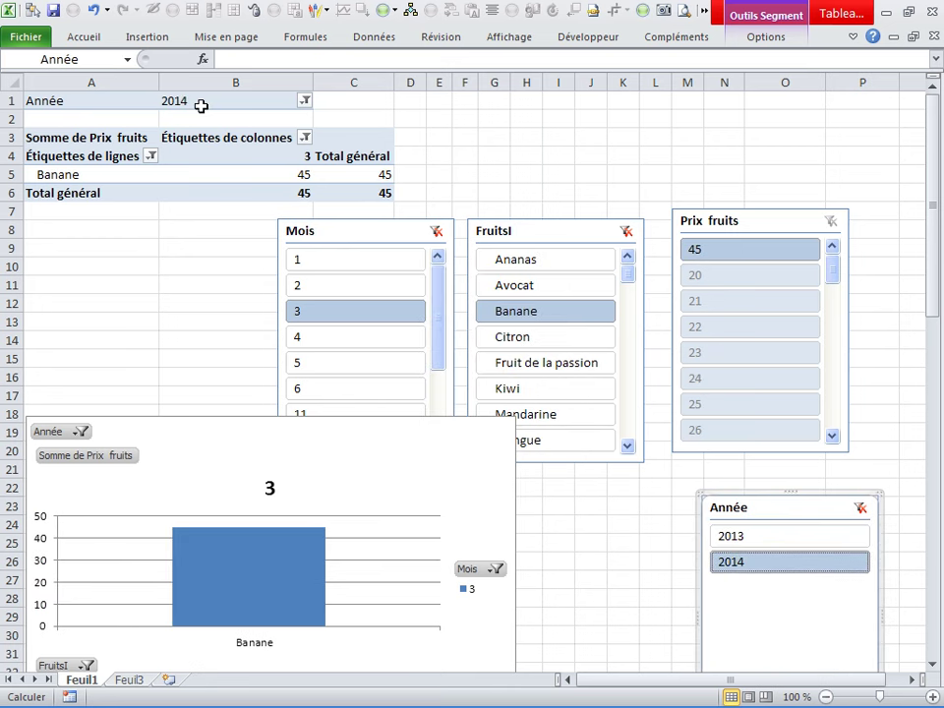
left_click(861, 508)
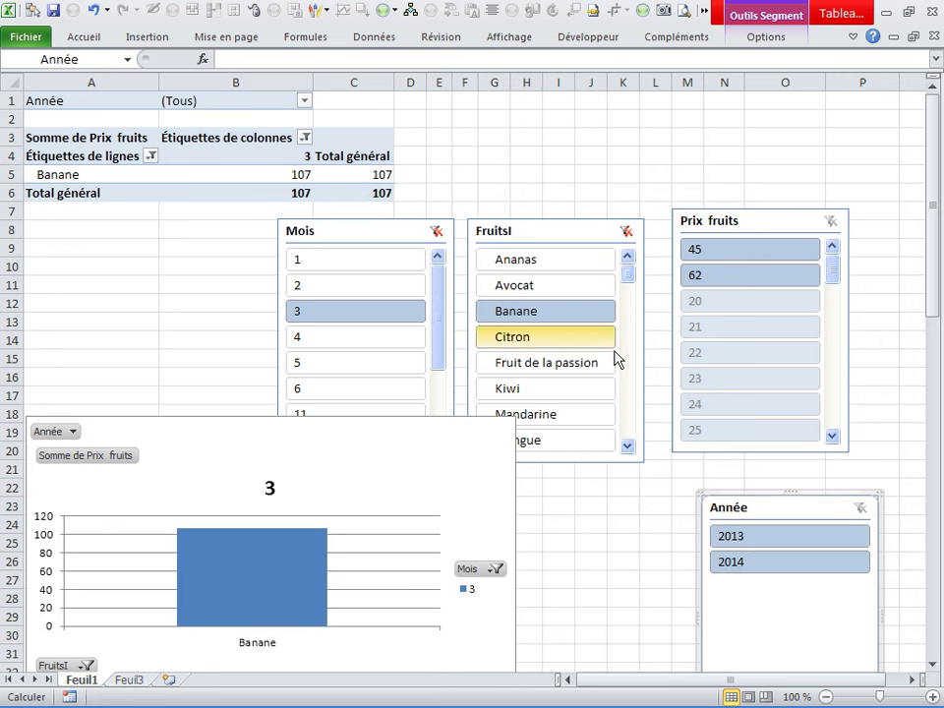
Step: Put FruitsI and Prix fruits side by side at top right above Année, resizing FruitsI
left_click_drag(760, 507, 632, 477)
left_click_drag(560, 227, 603, 162)
left_click_drag(767, 222, 771, 163)
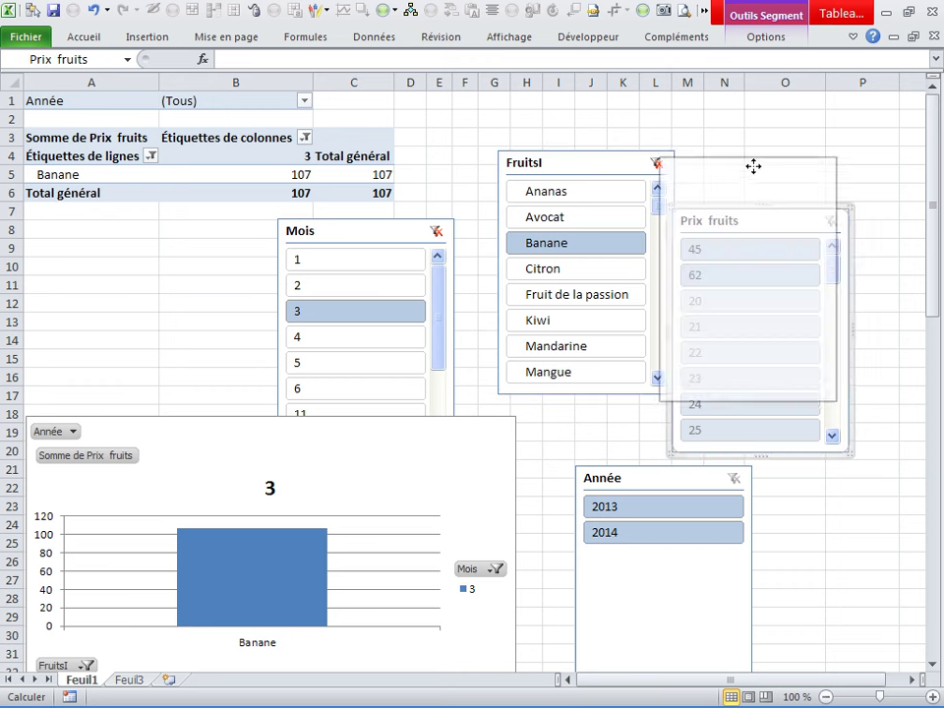
left_click(607, 393)
left_click_drag(590, 396, 595, 452)
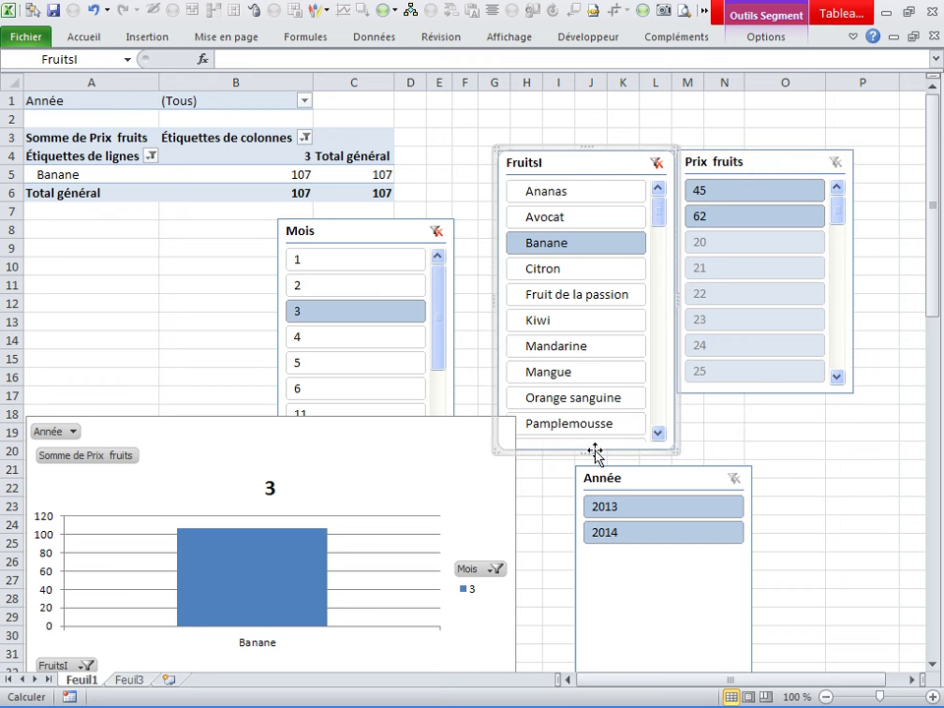
left_click_drag(493, 295, 479, 295)
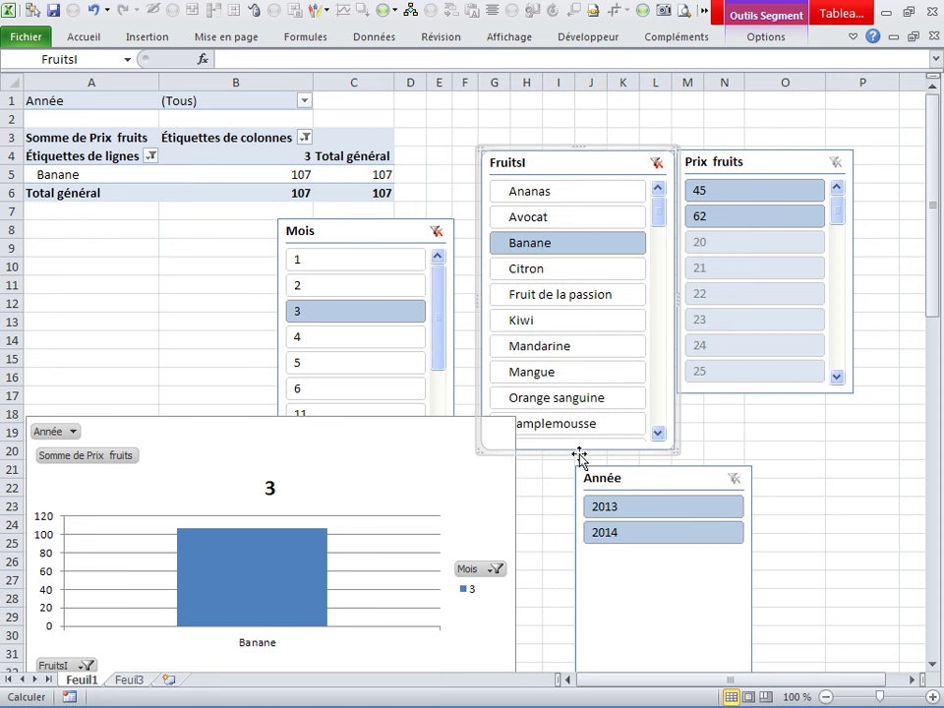
left_click_drag(582, 448, 582, 389)
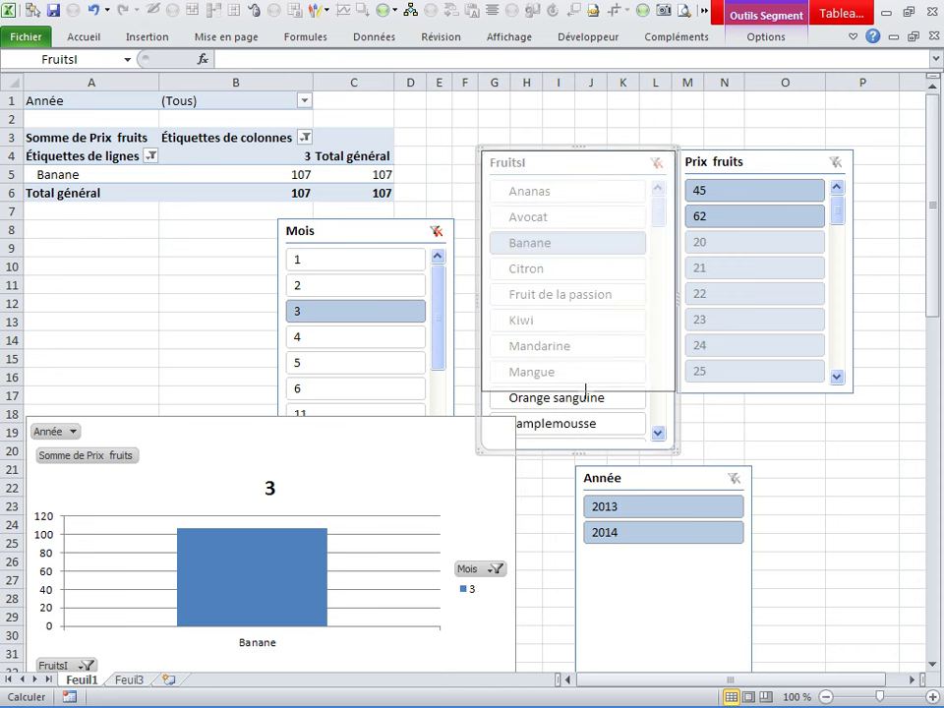
left_click(727, 169)
left_click(638, 164, "ctrl")
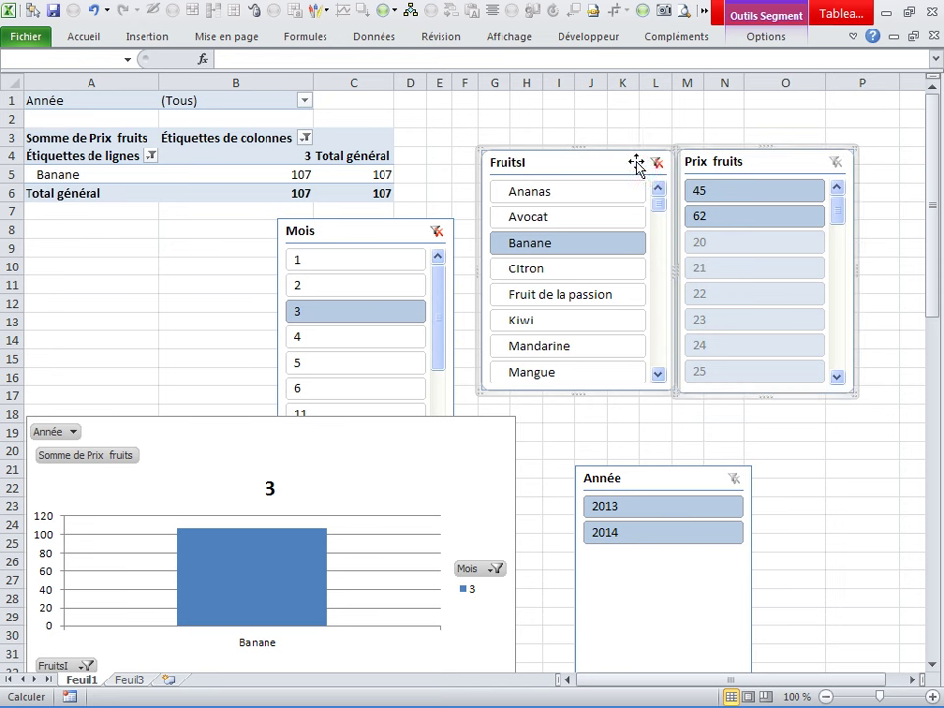
left_click(772, 167, "ctrl")
Step: Line up the FruitsI and Prix fruits slicers and group them together
left_click(772, 167)
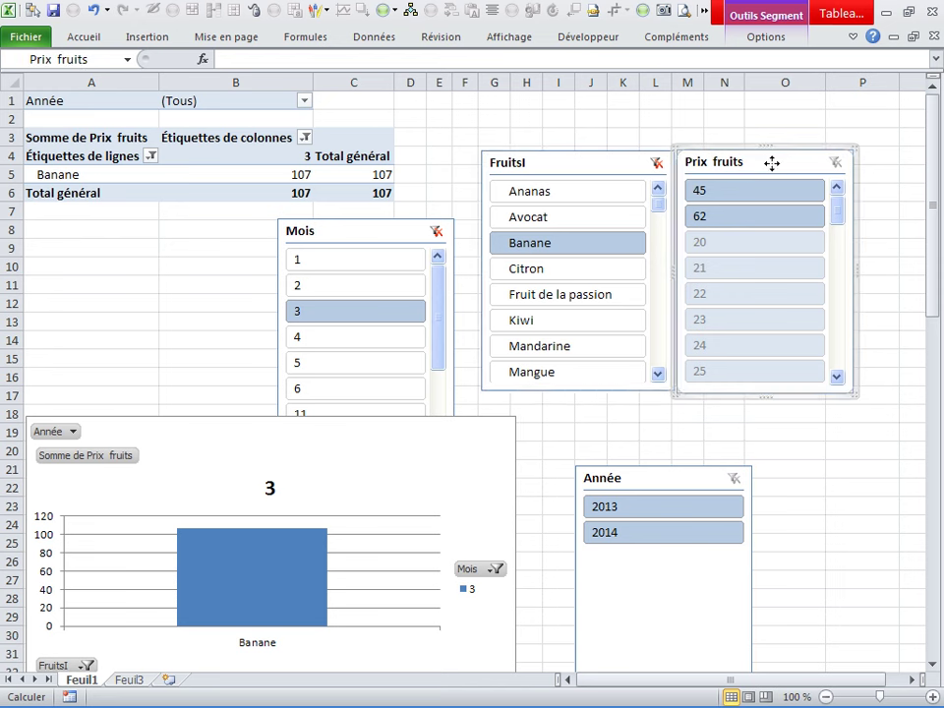
right_click(773, 168)
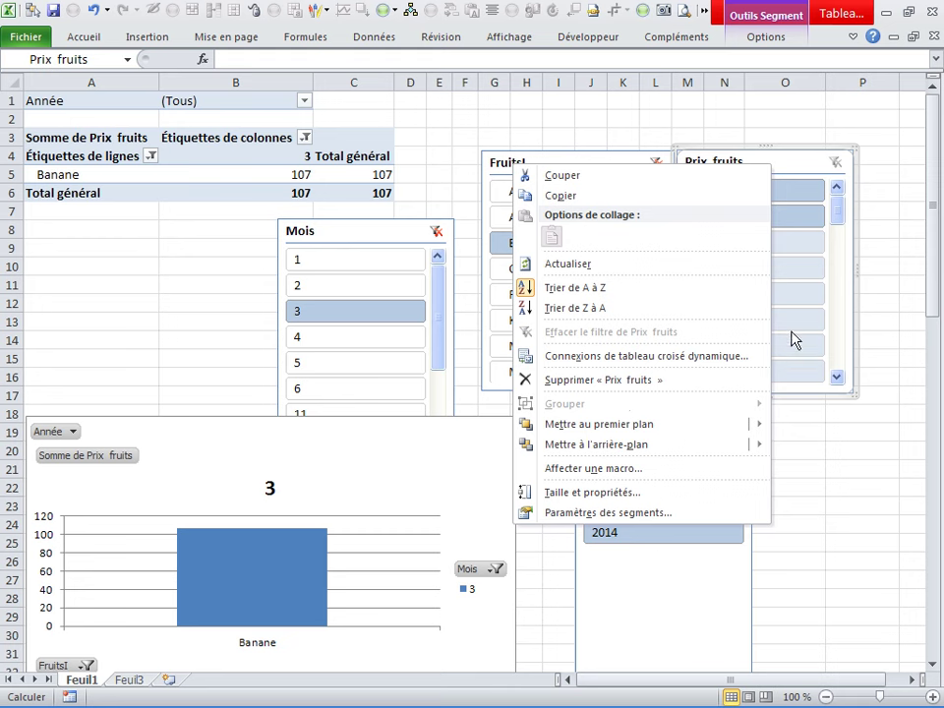
key("Escape")
mouse_move(741, 164)
left_mouse_down()
mouse_move(752, 175)
mouse_move(694, 164)
left_mouse_up()
left_click(631, 165, "ctrl")
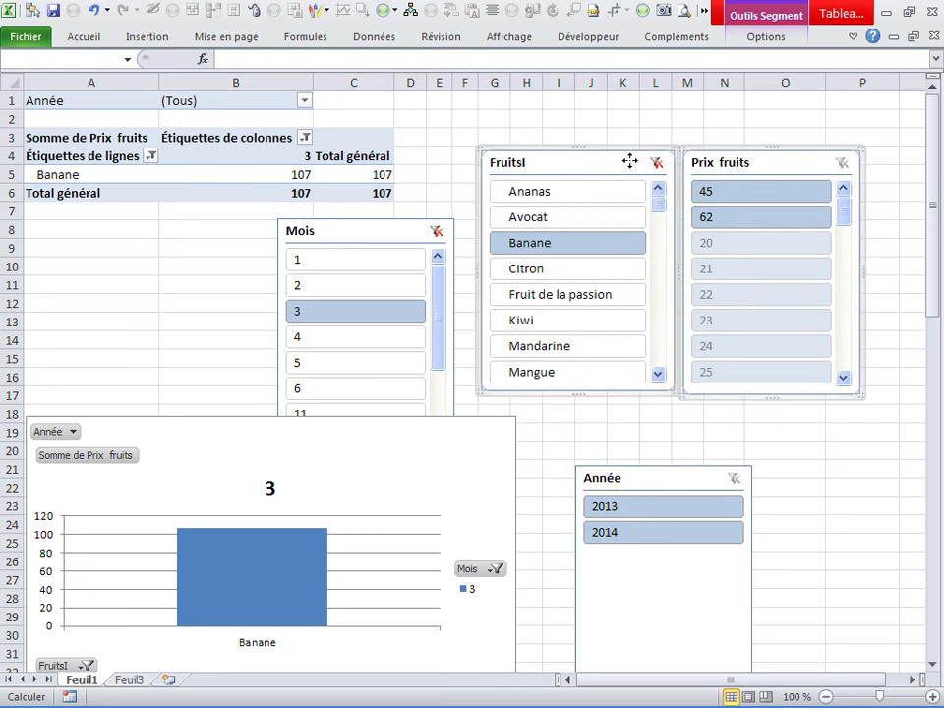
right_click(631, 164)
mouse_move(647, 401)
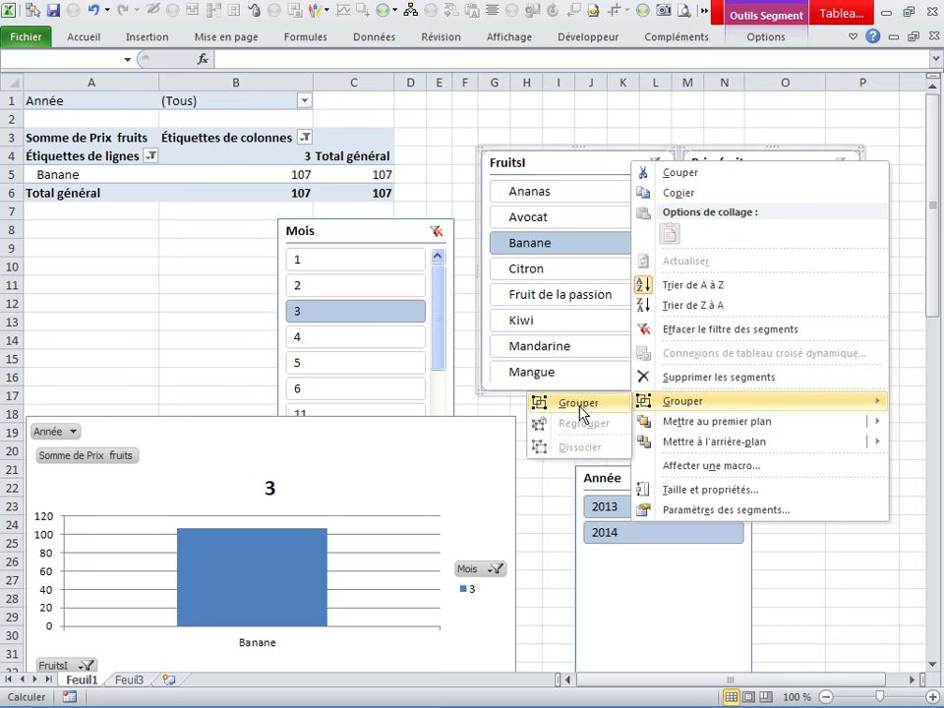
left_click(595, 405)
Step: Stack Prix fruits under FruitsI and move the slicer group to the top right
left_click(818, 477)
mouse_move(764, 160)
left_mouse_down()
mouse_move(769, 211)
mouse_move(763, 150)
left_mouse_up()
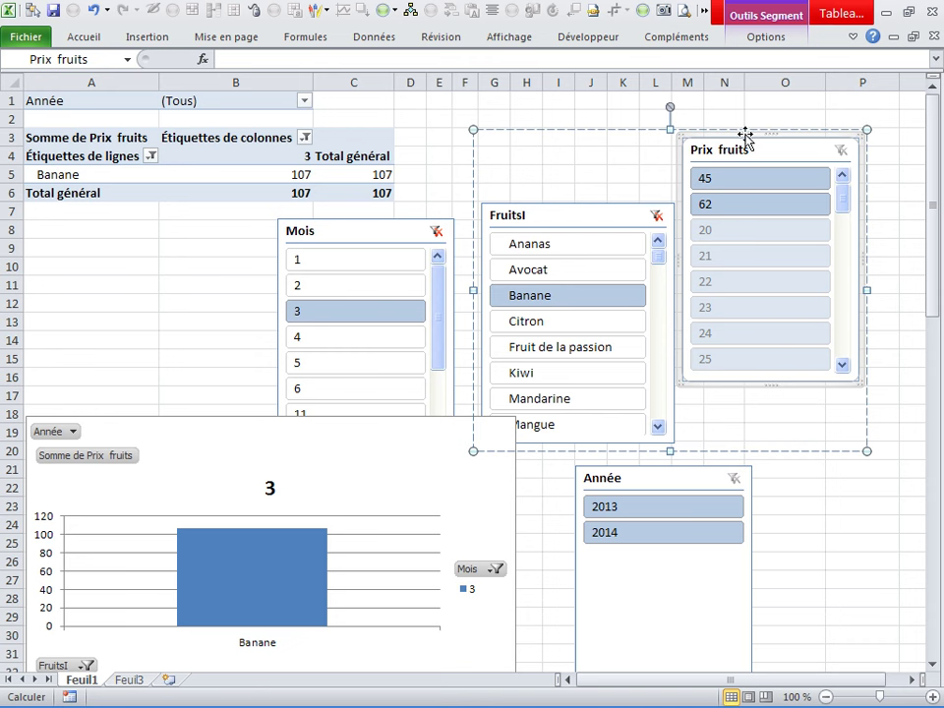
left_click_drag(746, 138, 743, 200)
left_click(663, 153)
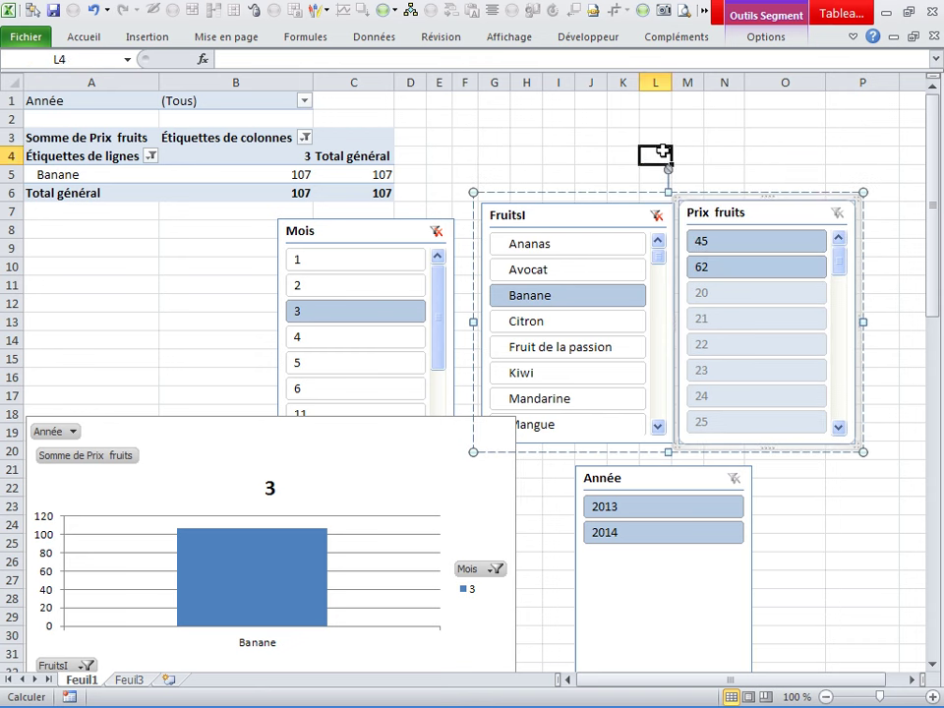
left_click(652, 216)
left_click_drag(647, 193, 649, 116)
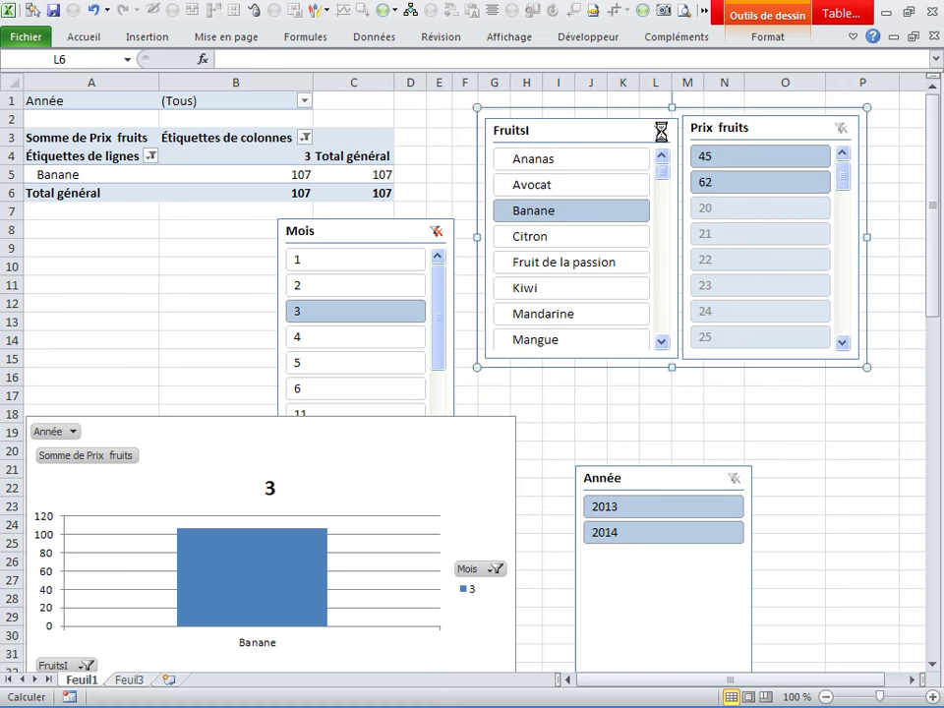
Step: Clear the FruitsI filter and filter the pivot to the price 23, leaving only Mandarine
left_click(660, 131)
left_click(724, 157)
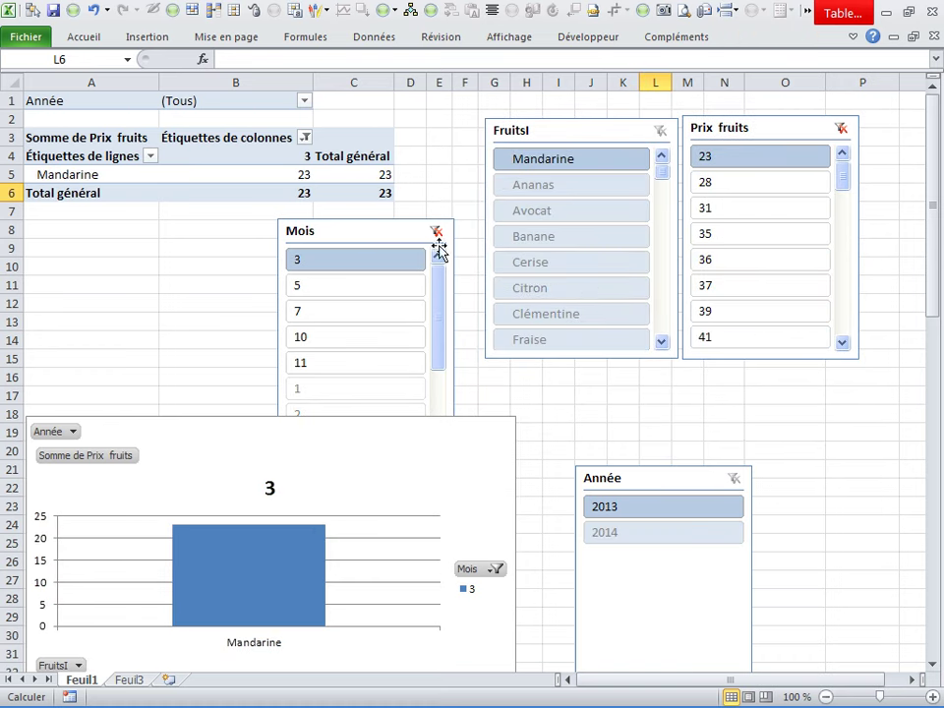
left_click(375, 238)
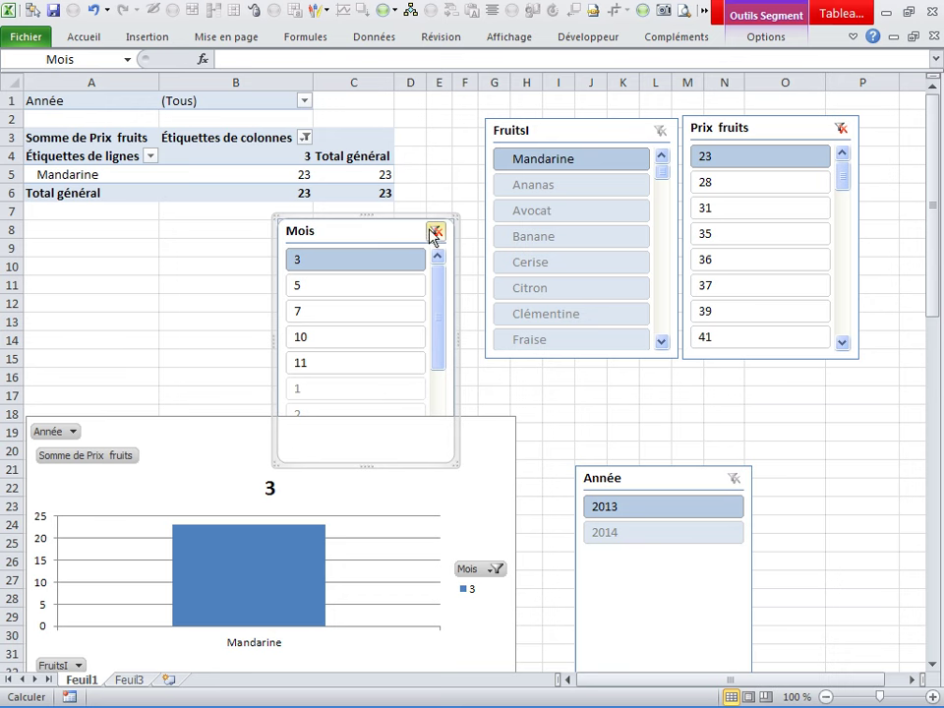
right_click(397, 230)
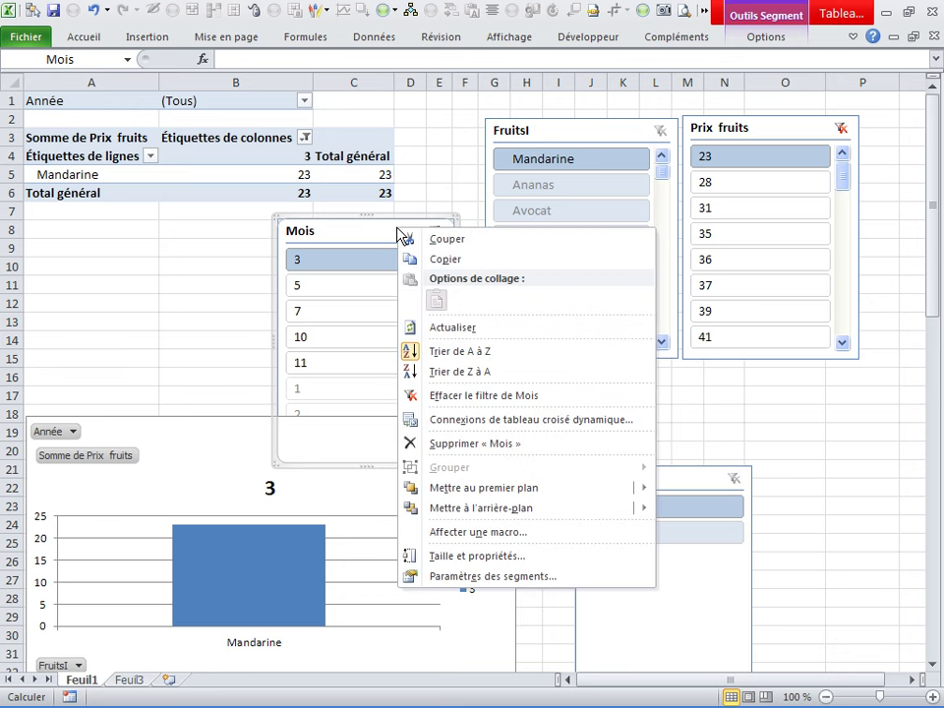
Step: Delete the Mois and Année slicers
left_click(455, 447)
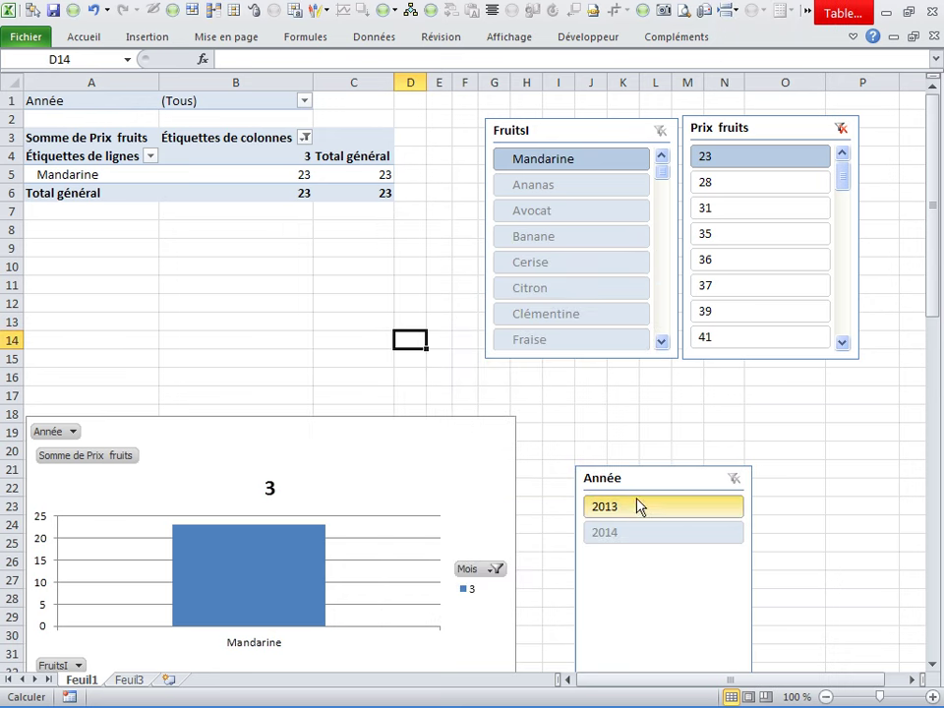
left_click_drag(637, 482, 627, 416)
right_click(641, 403)
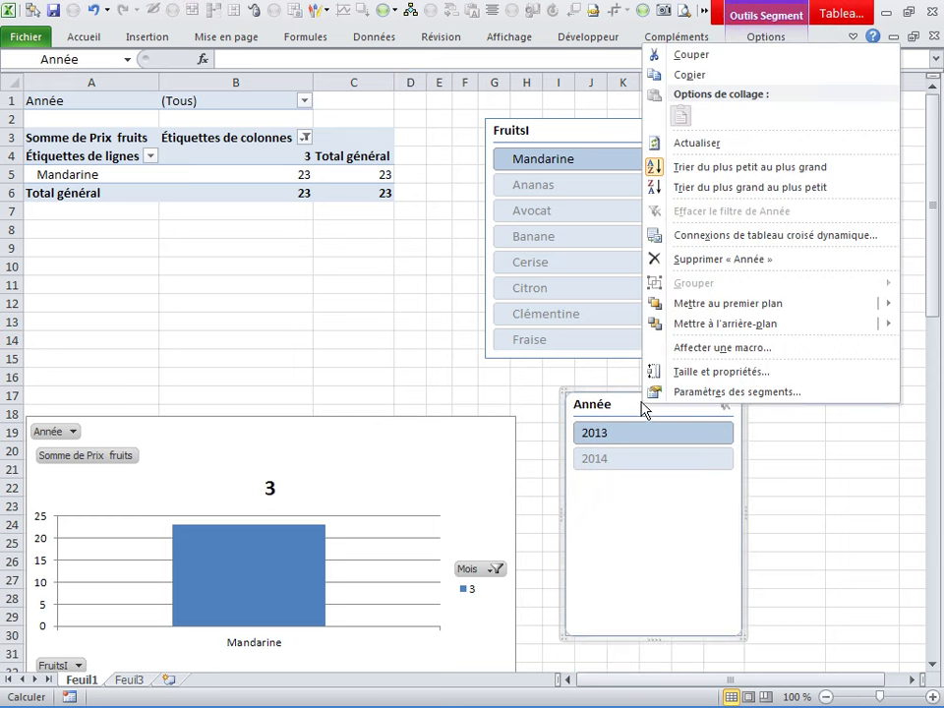
left_click(693, 261)
Step: Clear the fruit and price filters to show every fruit (total 1133) and move the chart below the table
left_click(489, 442)
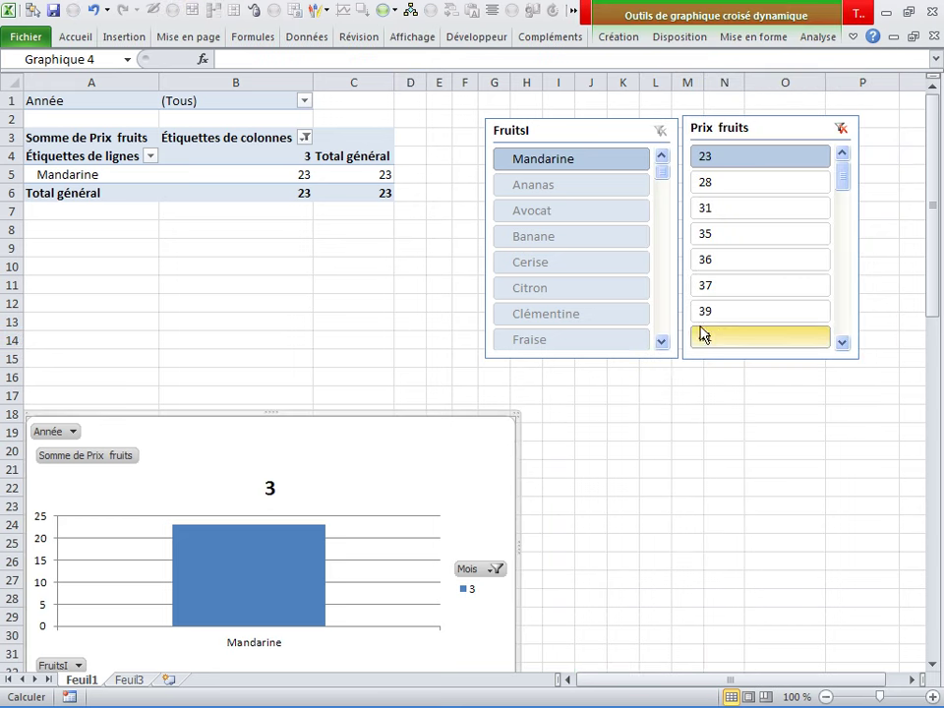
left_click(721, 259)
left_click(723, 209)
left_click(551, 185)
left_click(551, 262)
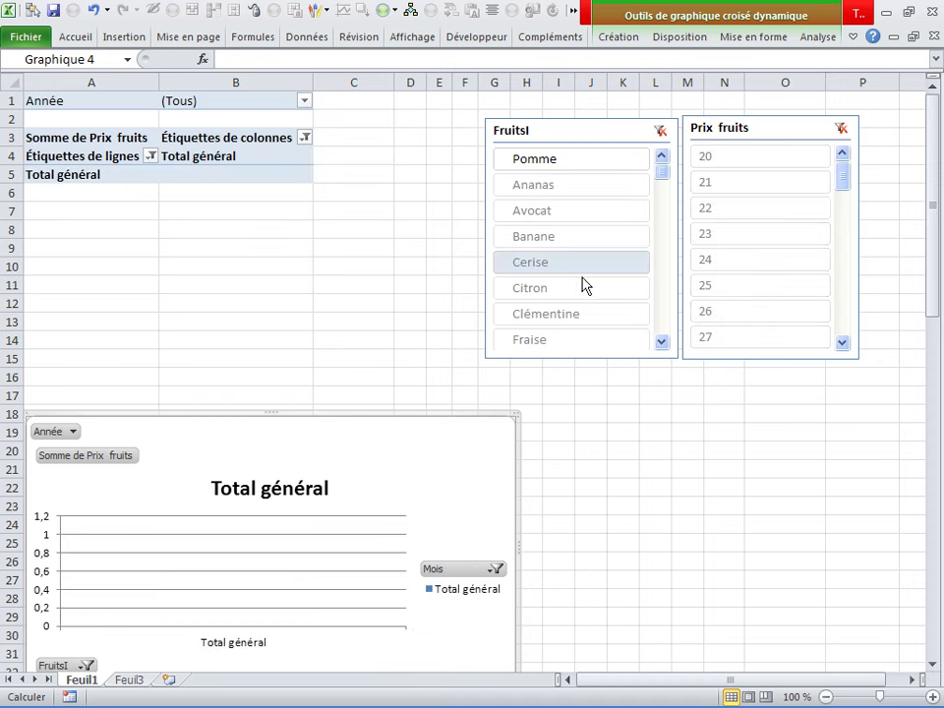
left_click(659, 131)
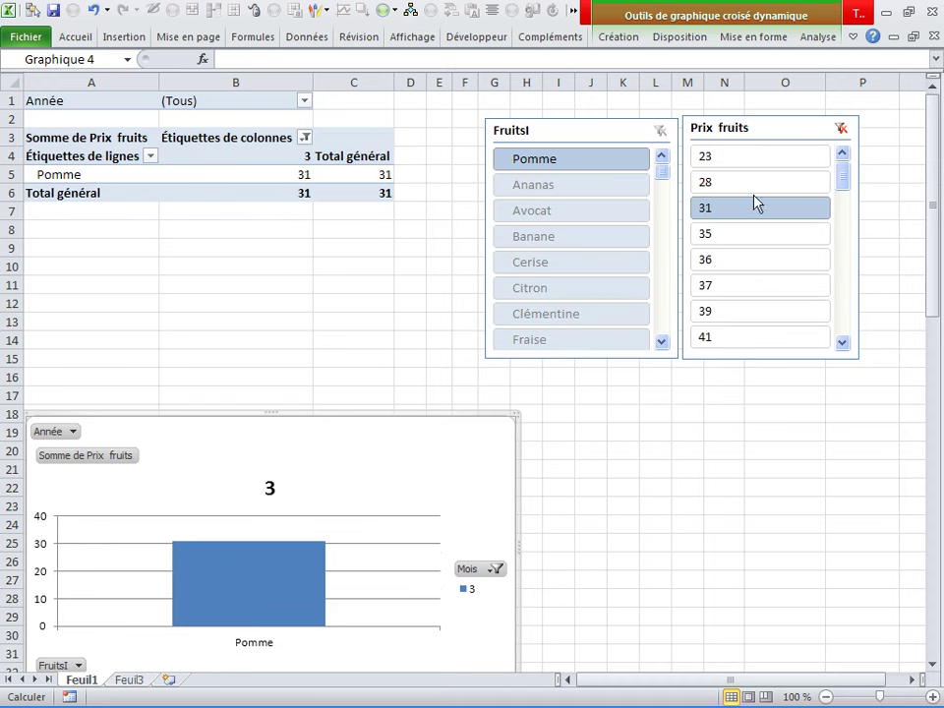
left_click(841, 130)
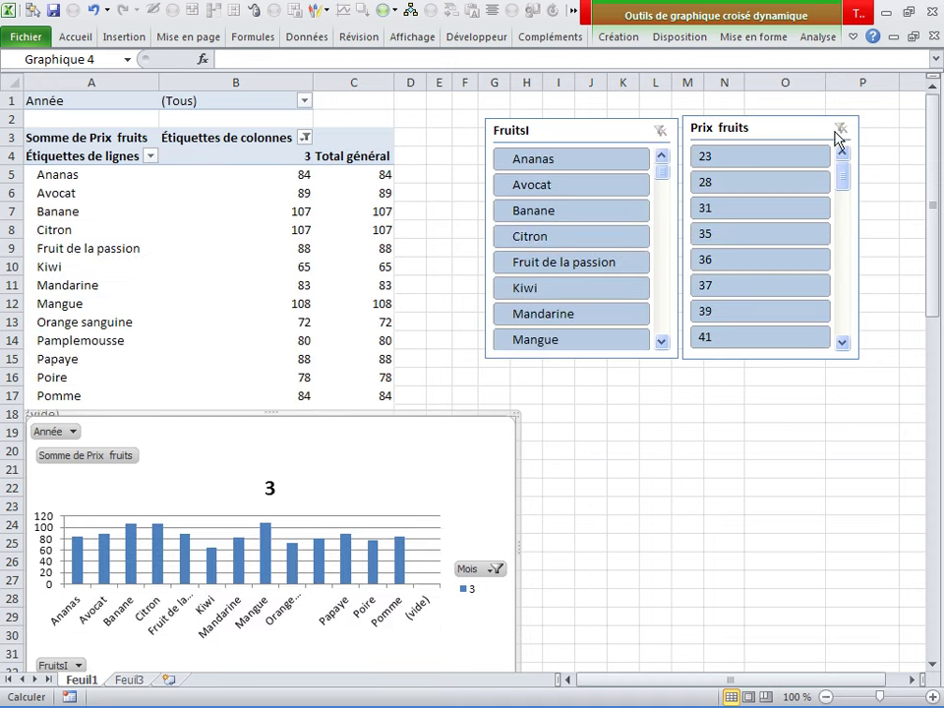
left_click_drag(446, 417, 473, 502)
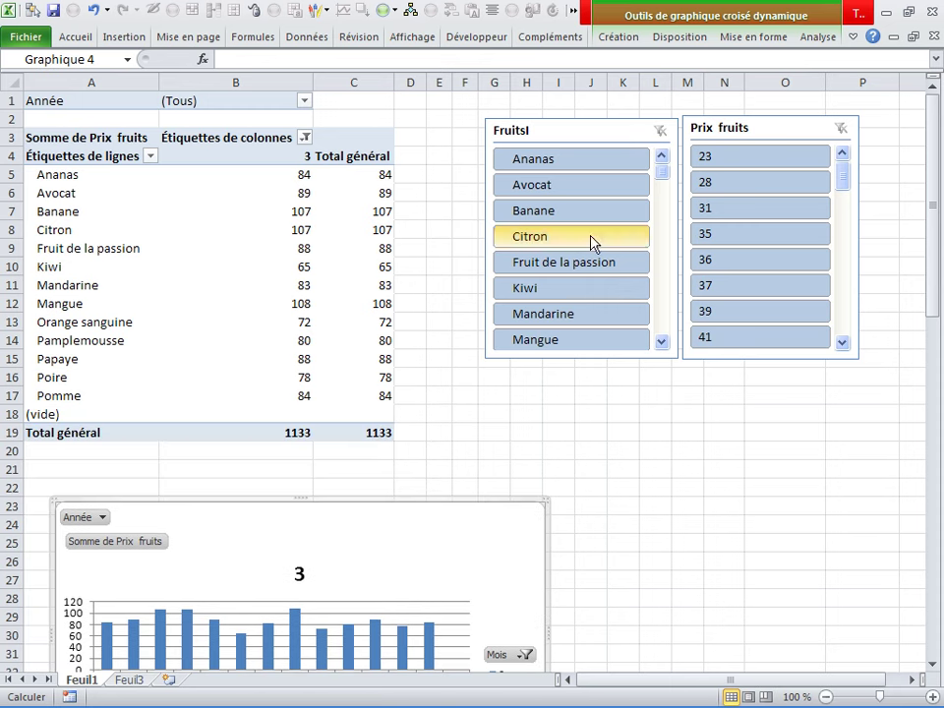
left_click(227, 236)
Step: Remove the fruit price values and use LégumesI instead of FruitsI as the pivot row labels
right_click(203, 248)
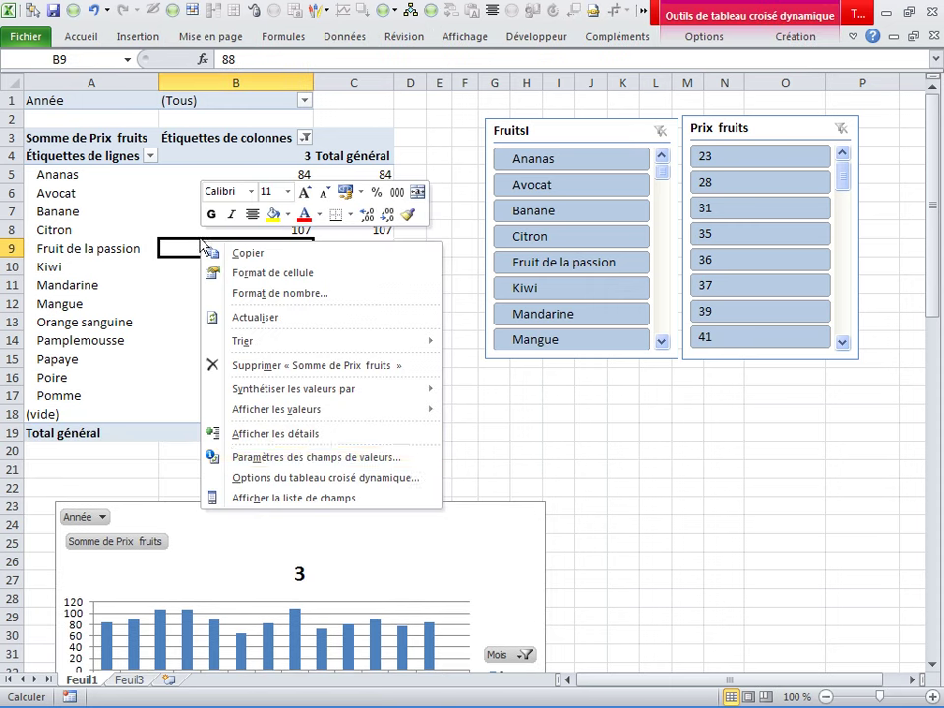
left_click(295, 498)
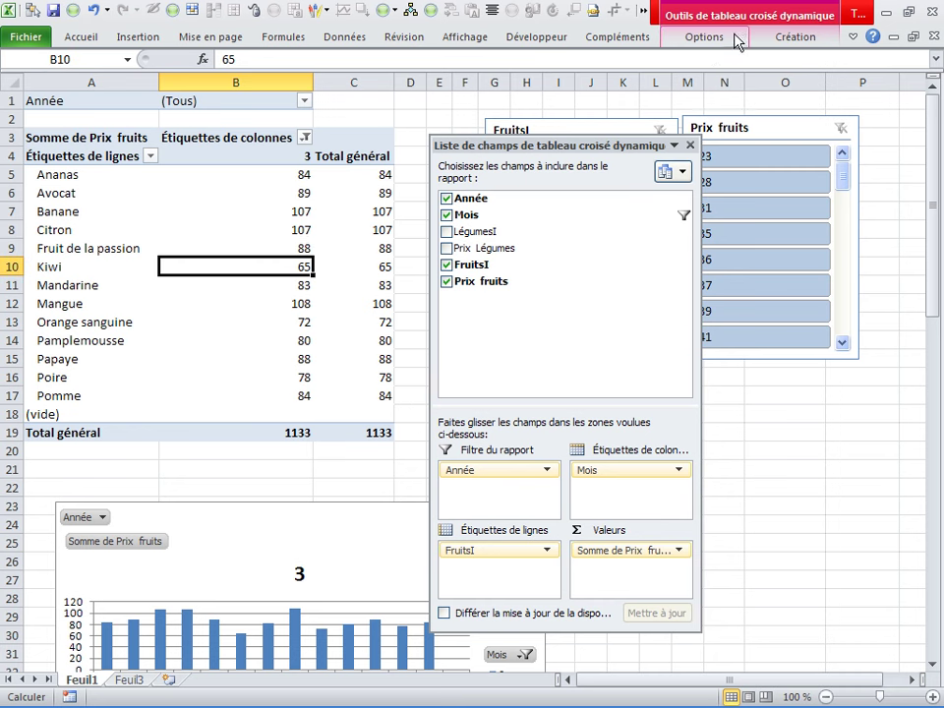
mouse_move(633, 555)
left_mouse_down()
mouse_move(548, 521)
mouse_move(520, 348)
left_mouse_up()
left_click_drag(469, 232, 466, 379)
left_click(447, 231)
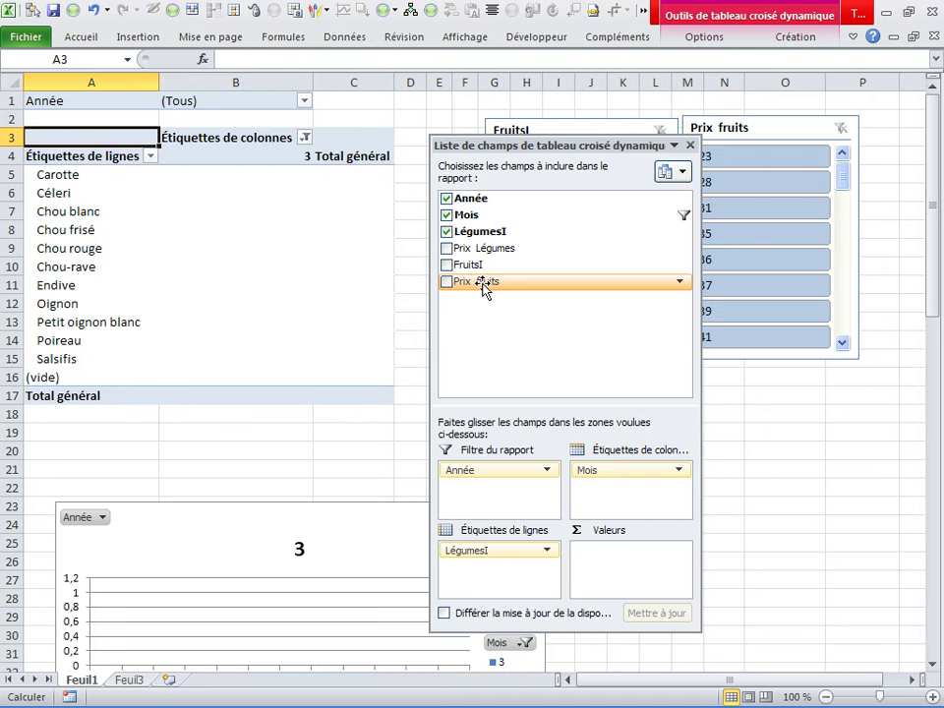
Step: Put Prix Légumes in Valeurs and summarise it as Somme instead of a count
left_click_drag(484, 285, 616, 547)
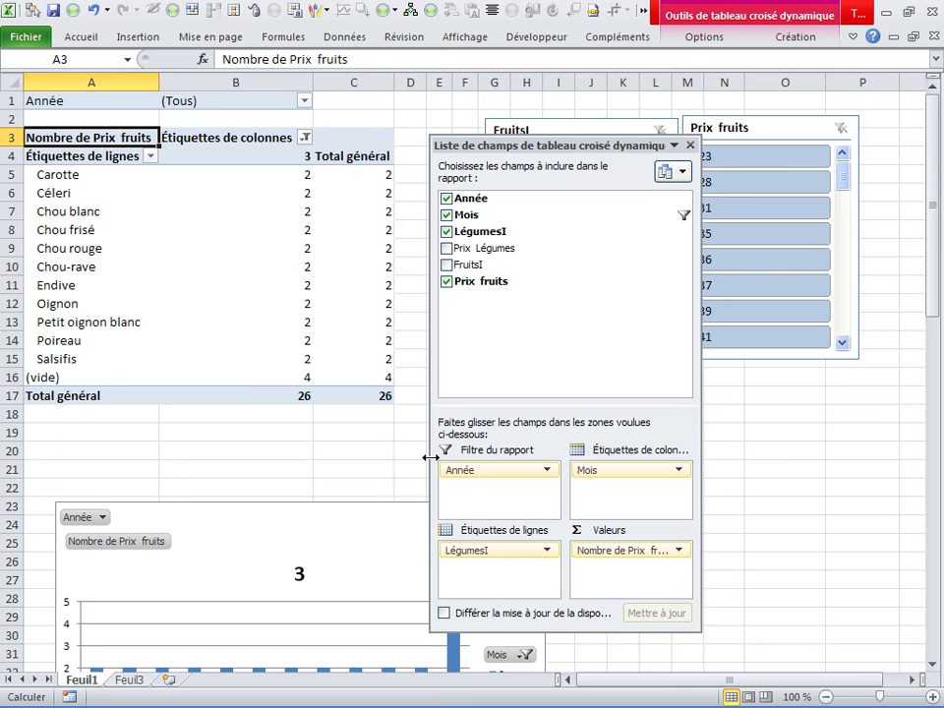
left_click_drag(625, 554, 565, 380)
left_click_drag(477, 249, 644, 581)
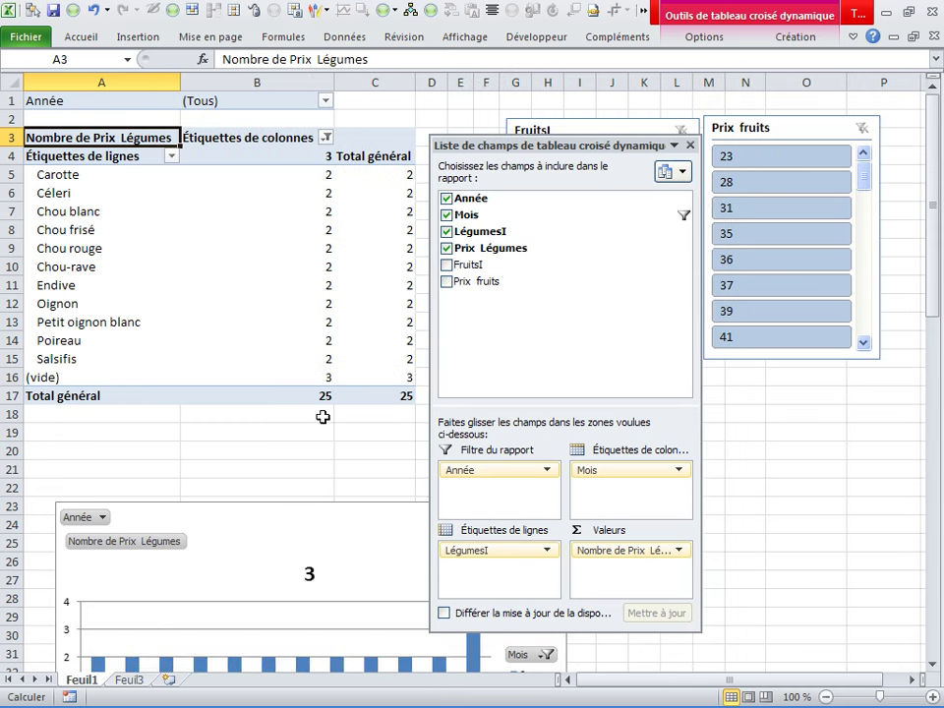
left_click_drag(295, 304, 297, 284)
right_click(330, 250)
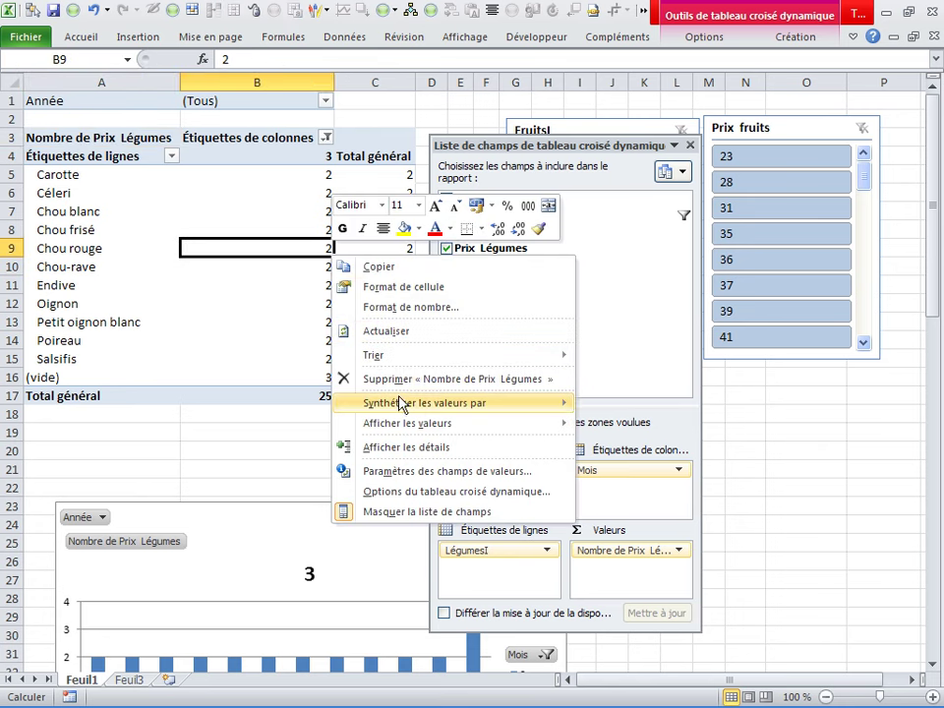
mouse_move(518, 405)
left_click(623, 404)
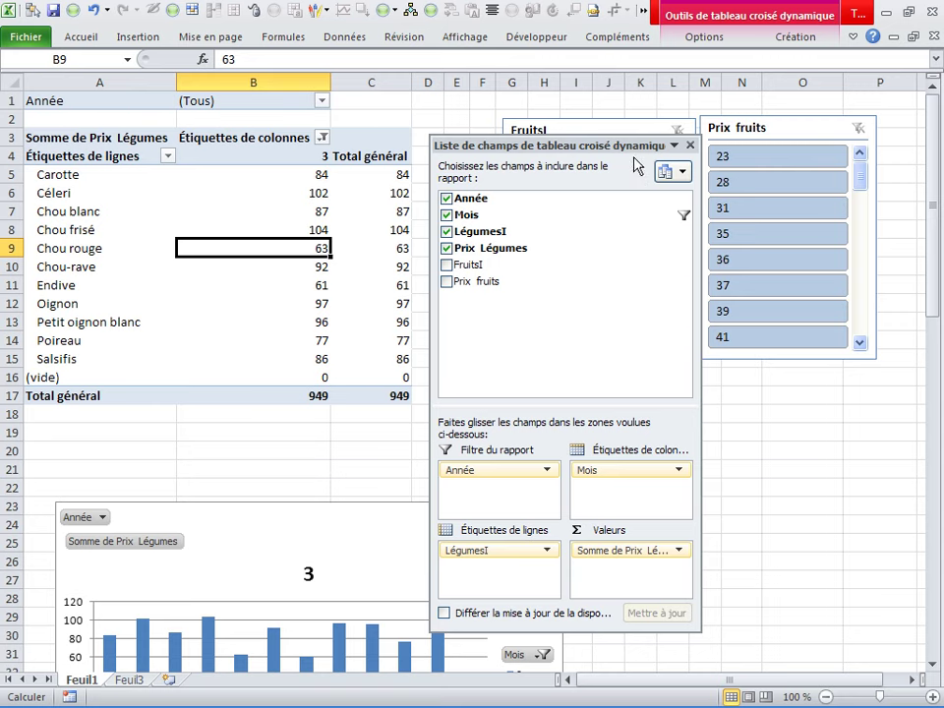
left_click_drag(590, 147, 733, 391)
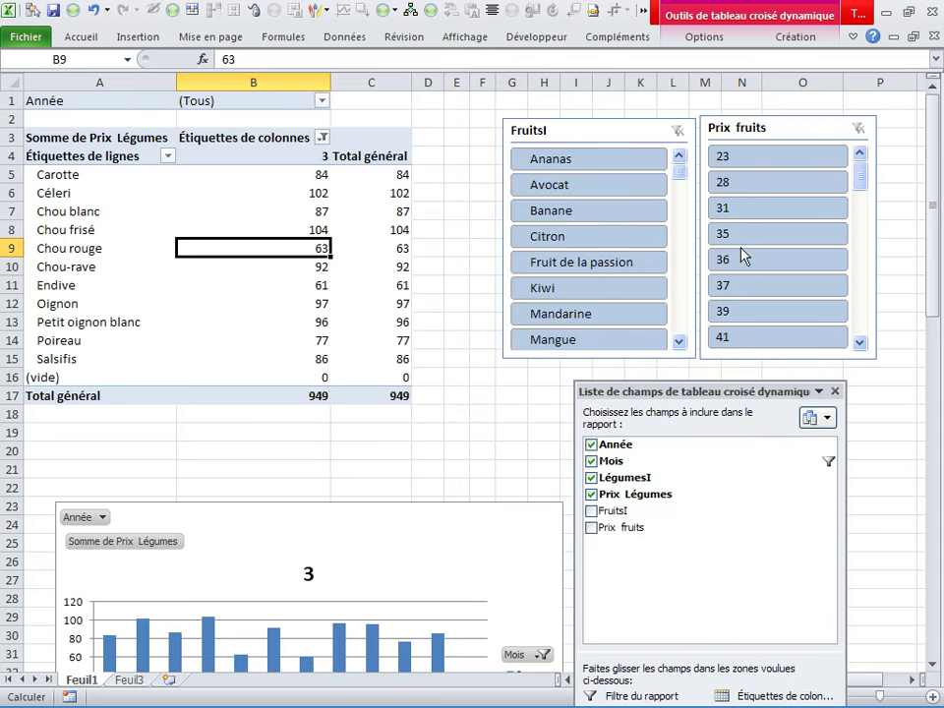
Step: Delete the Prix fruits and FruitsI slicers
left_click(855, 131)
right_click(861, 132)
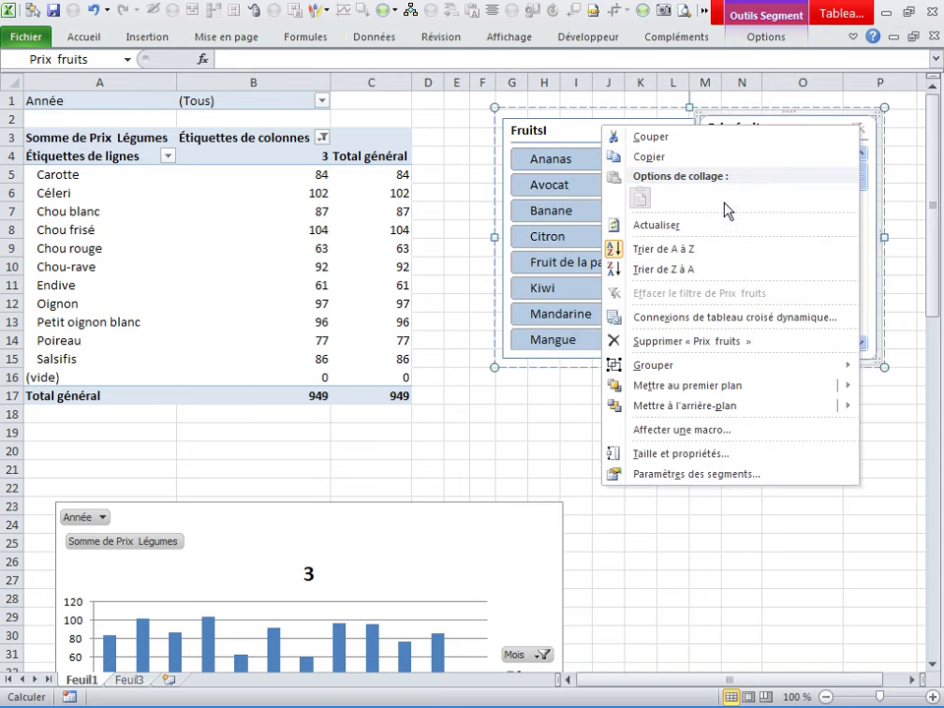
left_click(666, 341)
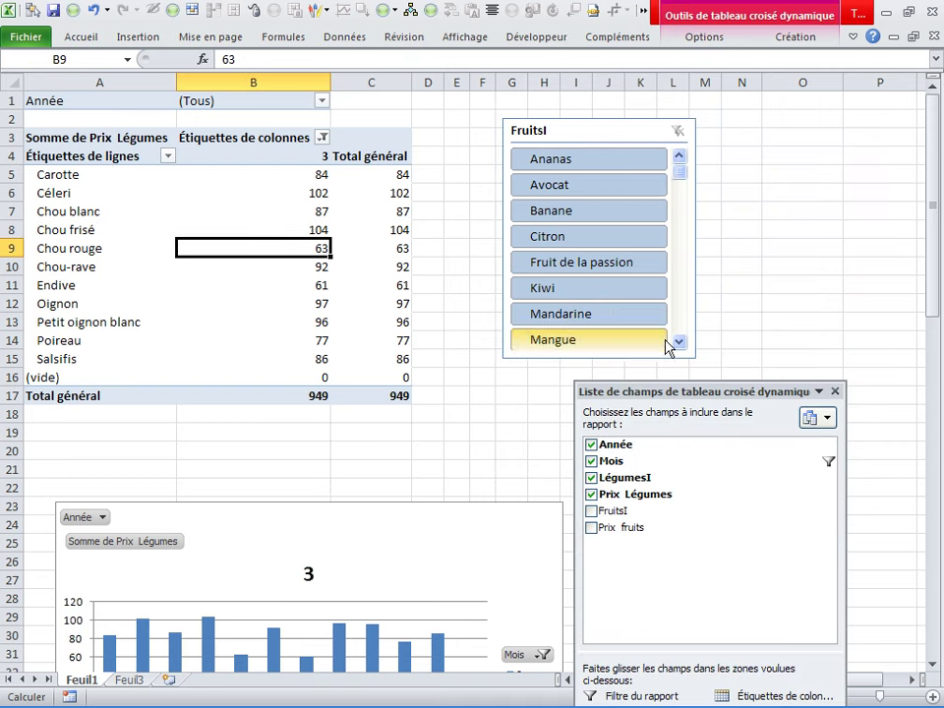
right_click(640, 137)
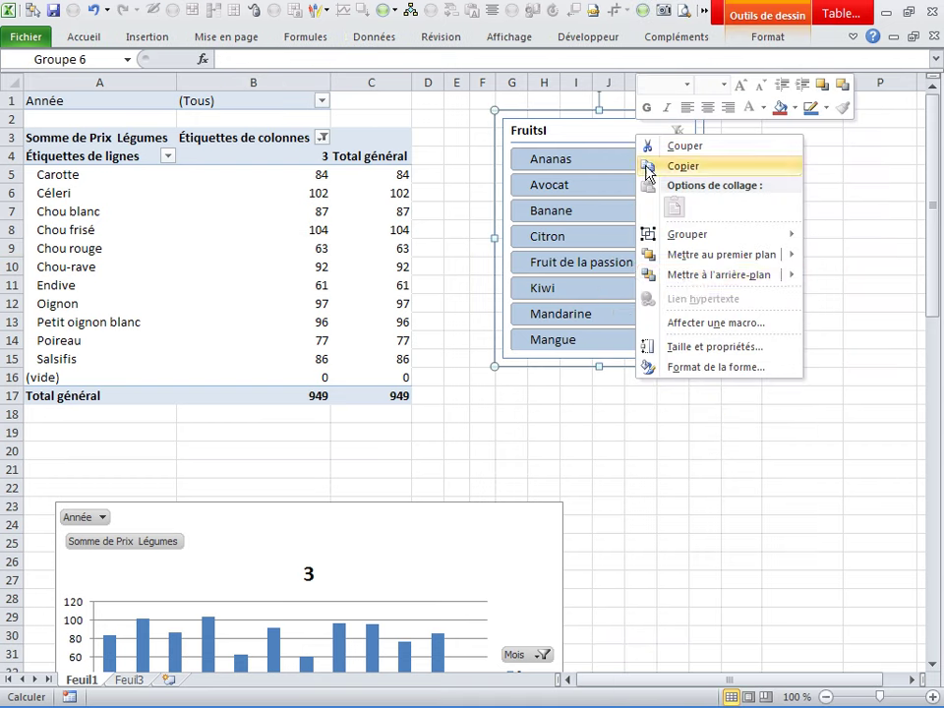
right_click(557, 185)
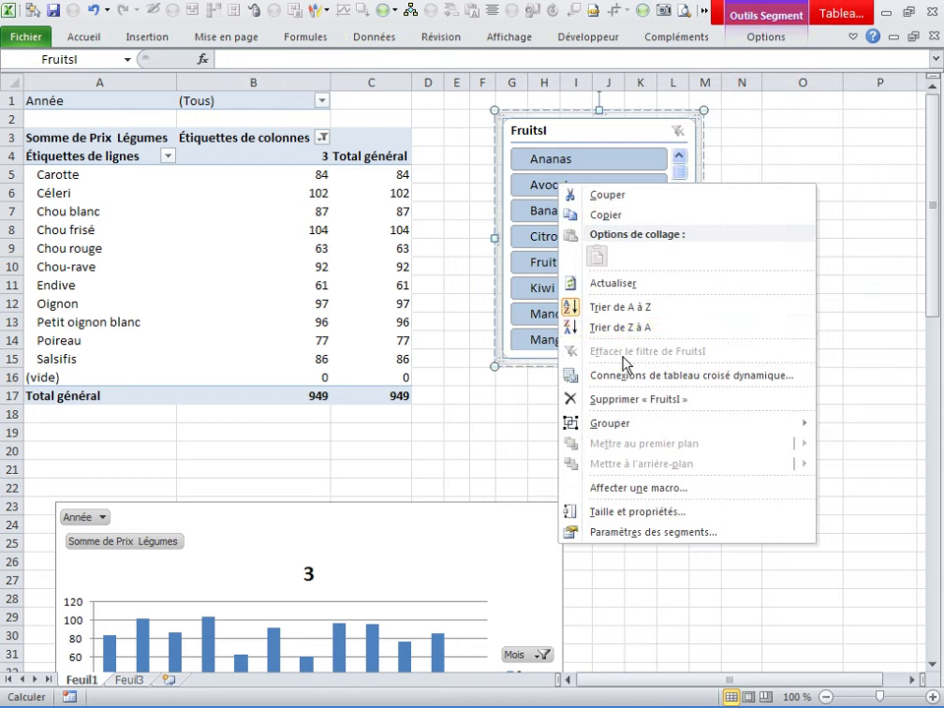
left_click(622, 397)
Step: Insert pivot slicers for LégumesI, Prix Légumes and Mois
left_click(251, 279)
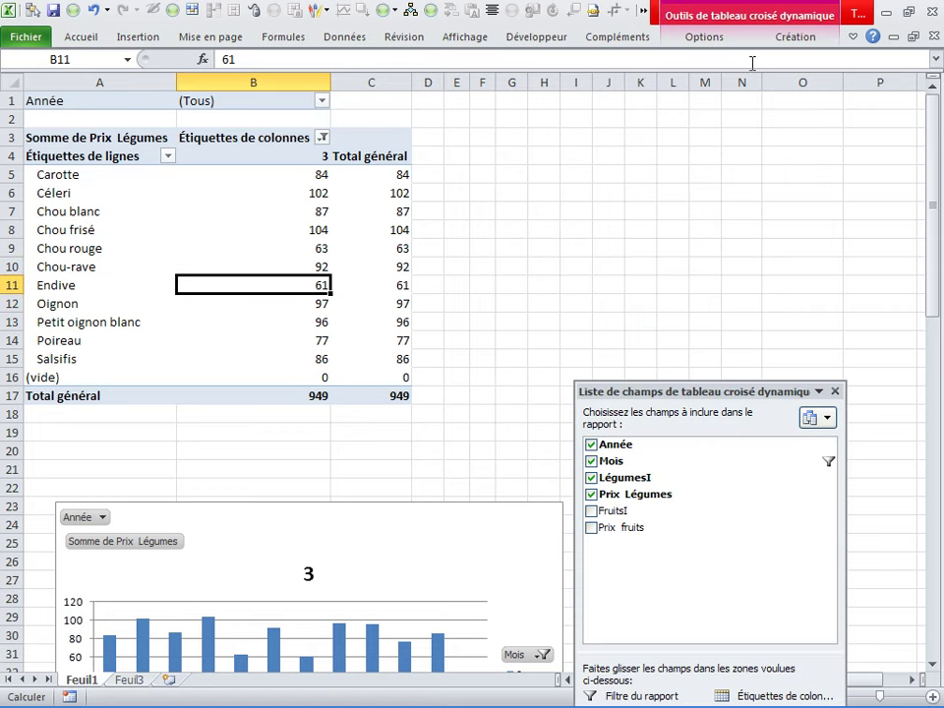
left_click(705, 39)
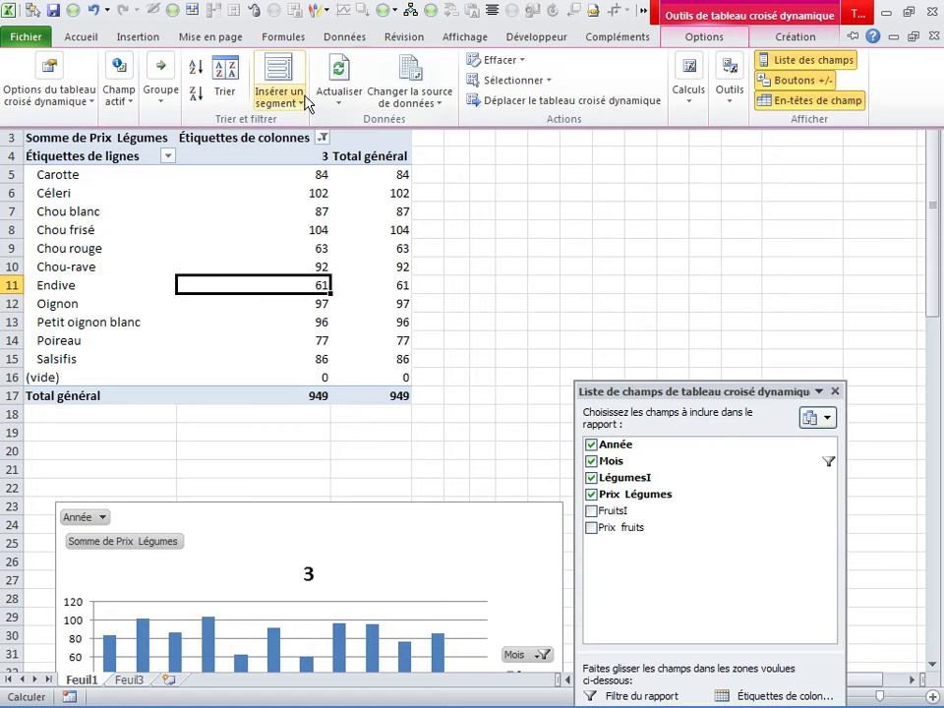
left_click(279, 98)
left_click(310, 121)
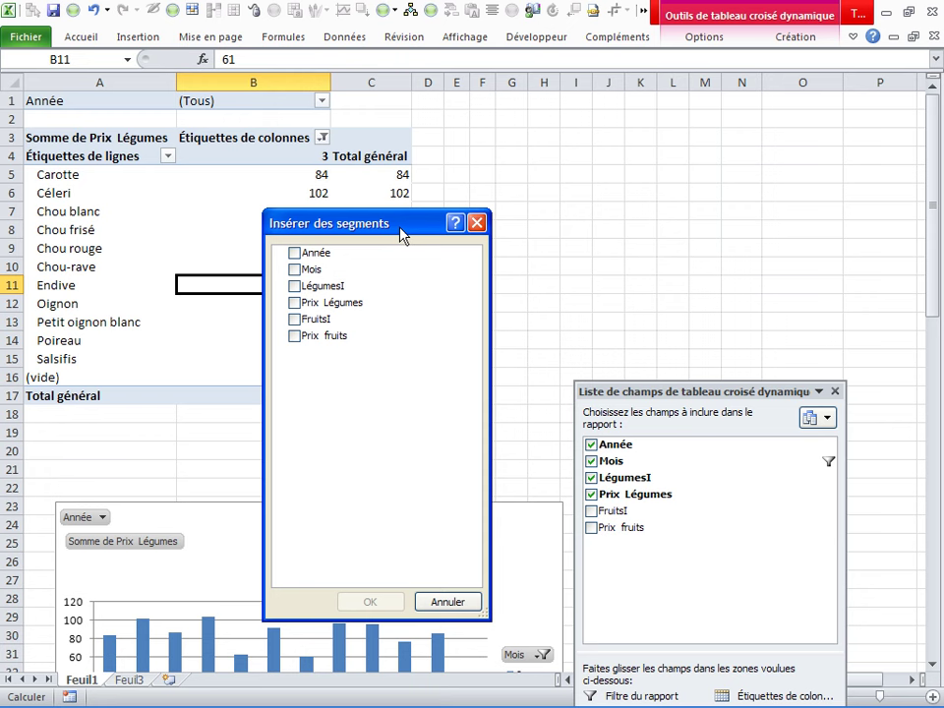
left_click(294, 286)
left_click(296, 303)
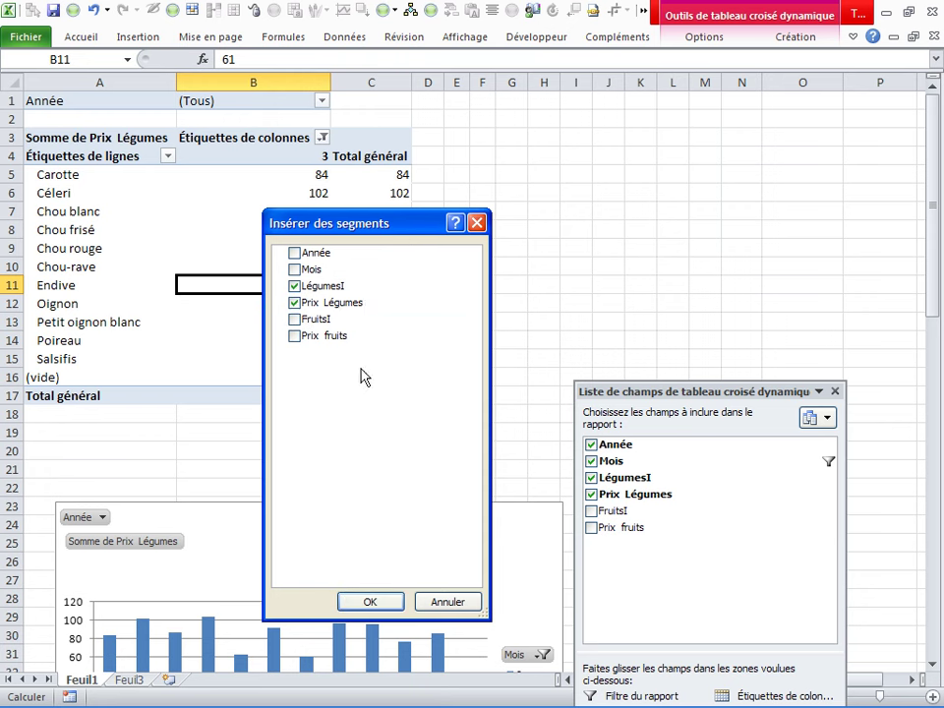
left_click(294, 269)
left_click(385, 596)
Step: Arrange the three slicers and filter to Carotte through Chou-rave for months 3 to 6
left_click_drag(531, 326, 708, 201)
left_click_drag(531, 274, 617, 201)
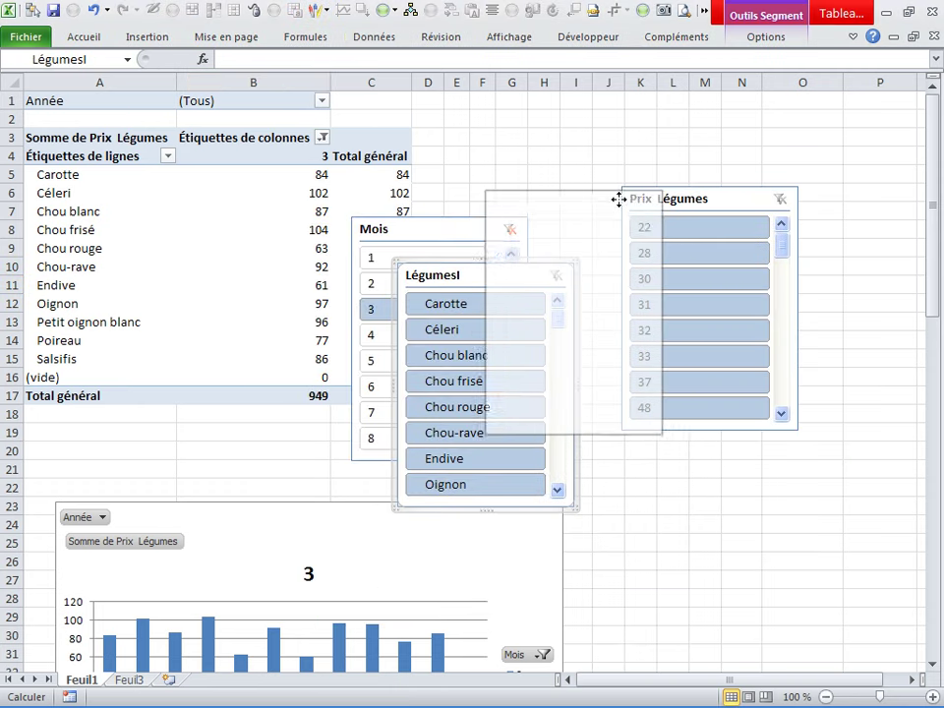
left_click_drag(441, 223, 351, 267)
left_click(532, 229)
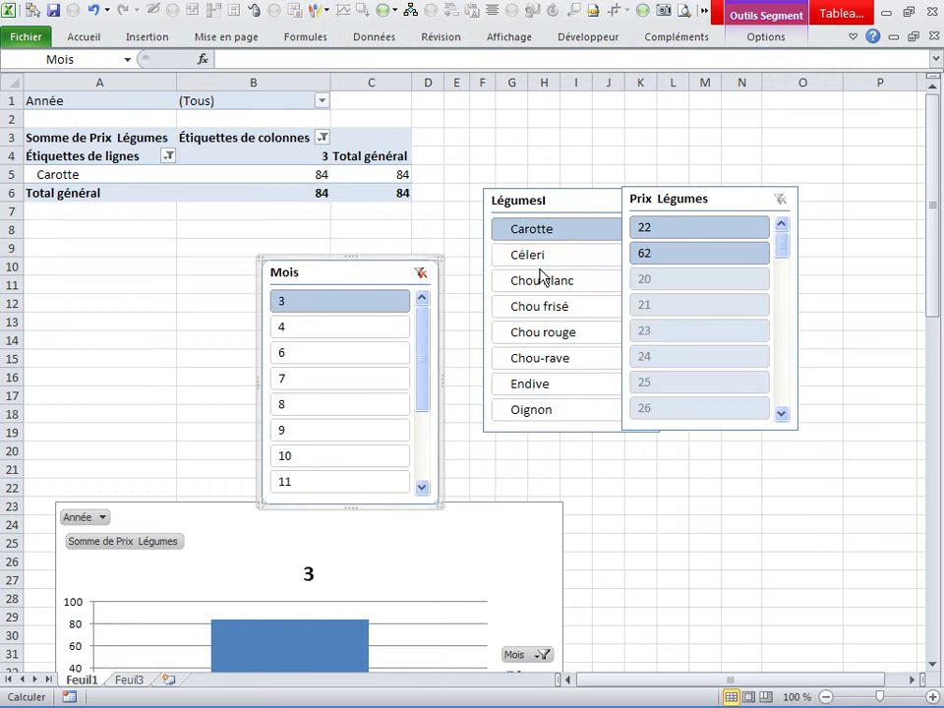
left_click_drag(540, 258, 543, 360)
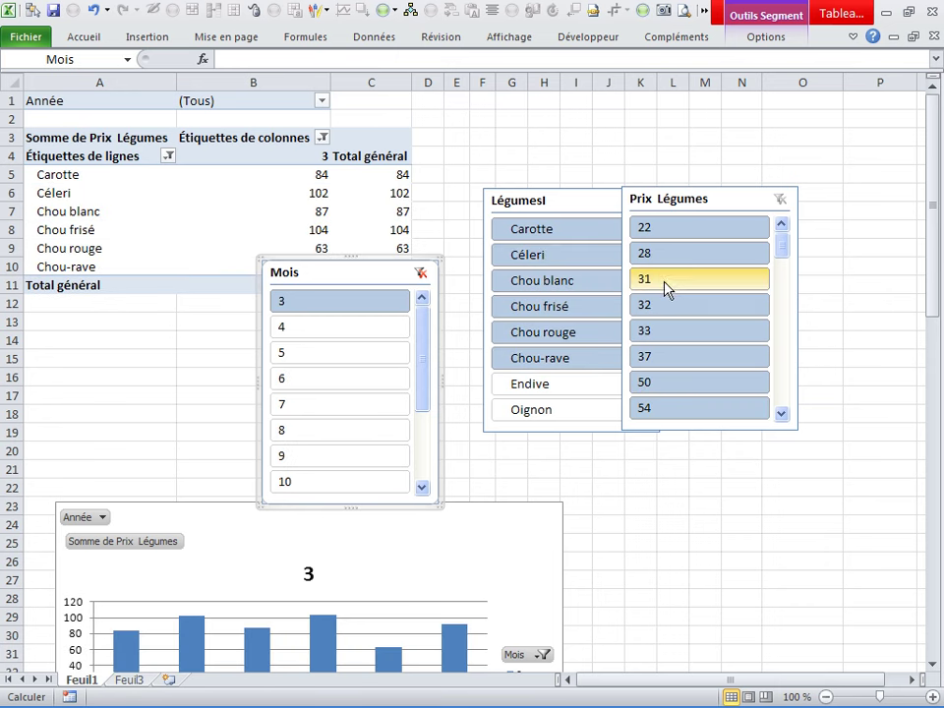
left_click_drag(340, 301, 315, 380)
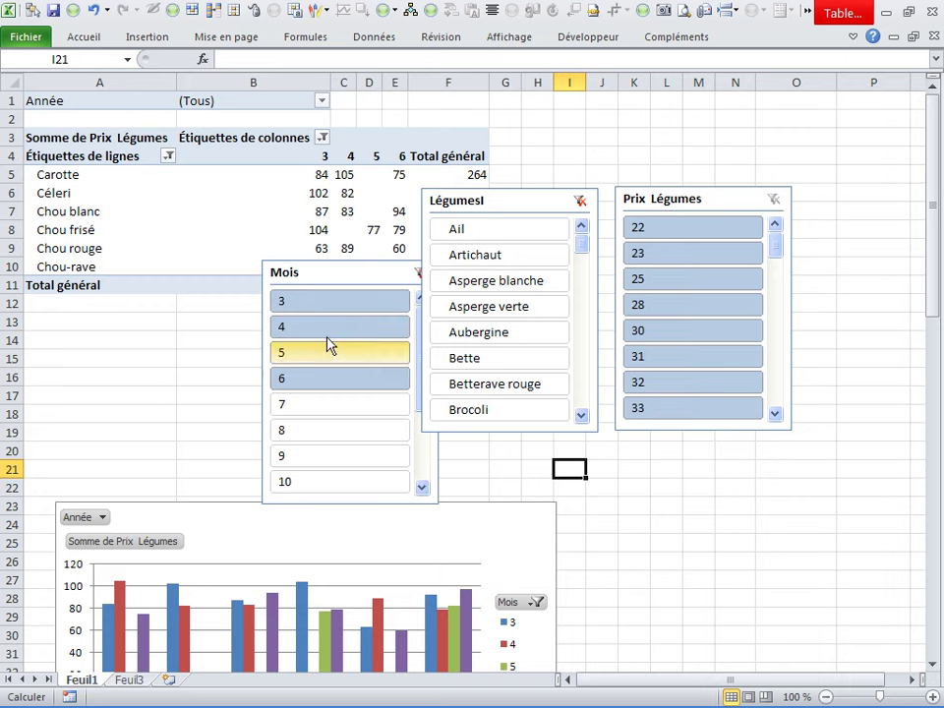
Step: Filter to month 3 only and move the Mois slicer and pivot chart up beside the slicers
left_click(324, 301)
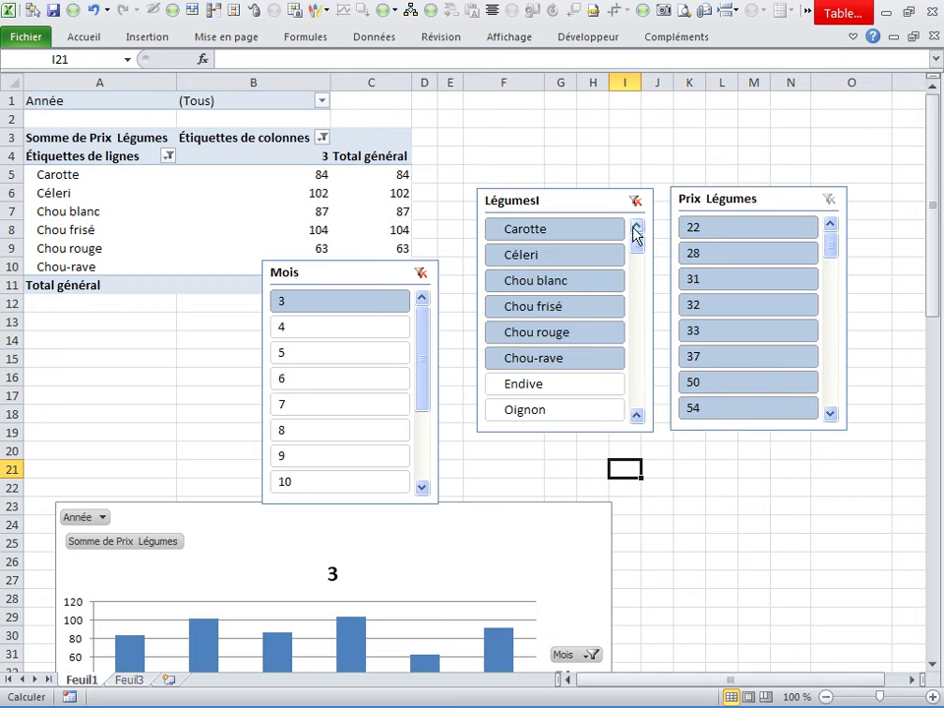
left_click_drag(409, 260, 412, 228)
left_click_drag(389, 270, 425, 231)
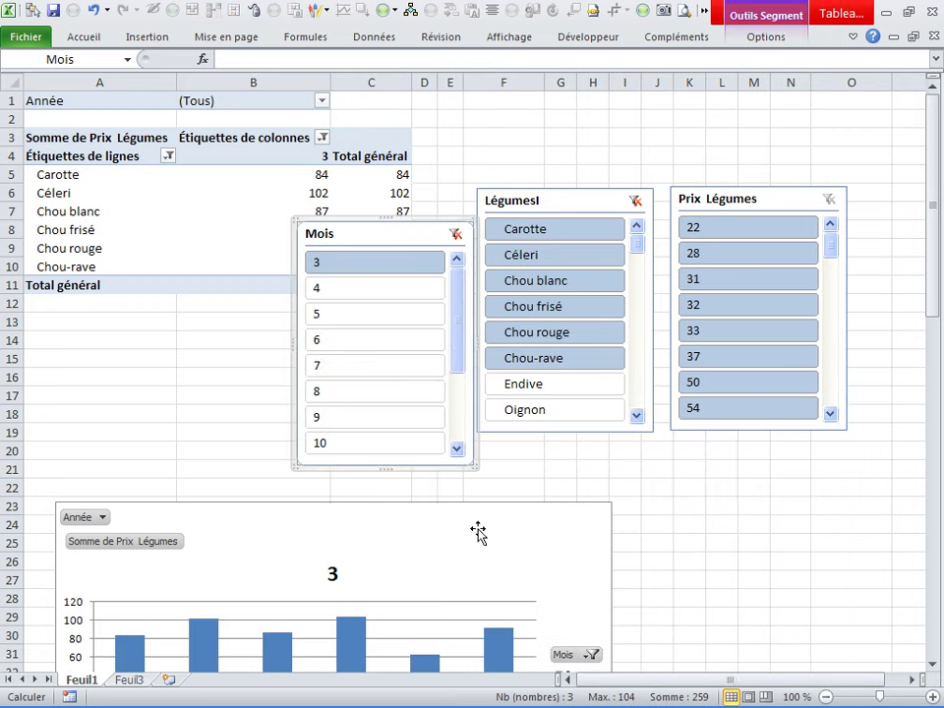
left_click(737, 483)
left_click_drag(501, 527, 488, 438)
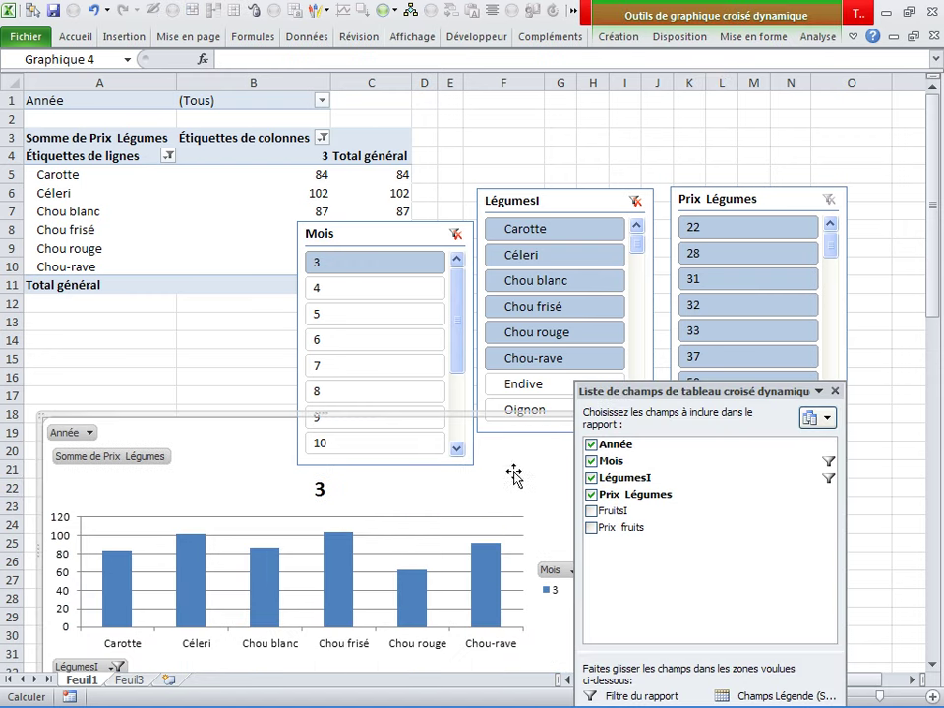
left_click(834, 392)
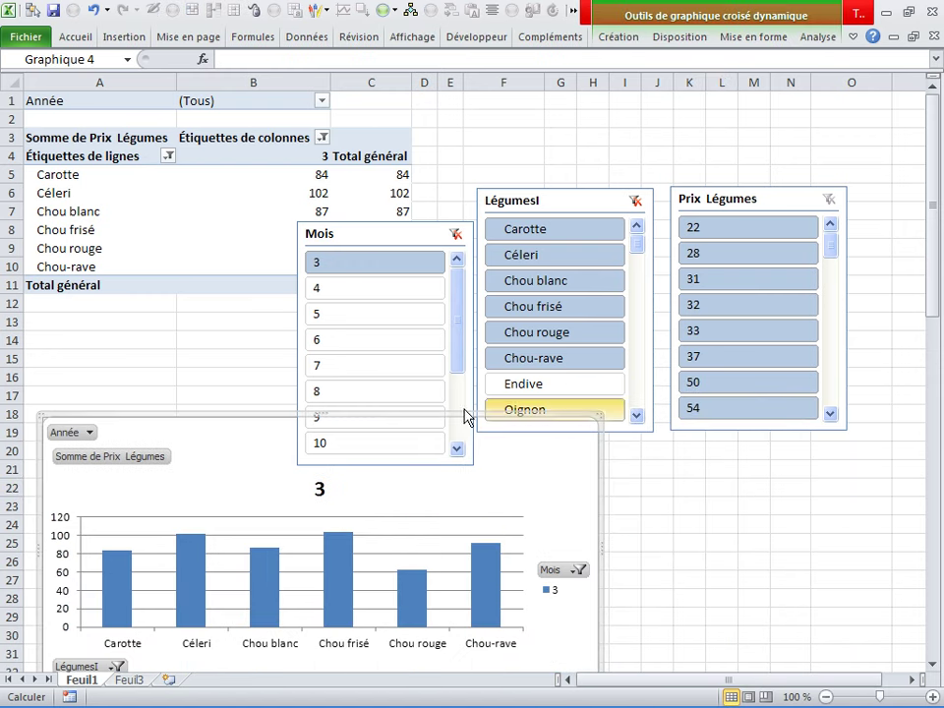
Step: Filter the LégumesI slicer to the five vegetables from Carotte through Chou rouge
left_click(564, 360)
left_click(499, 334)
left_click(548, 285)
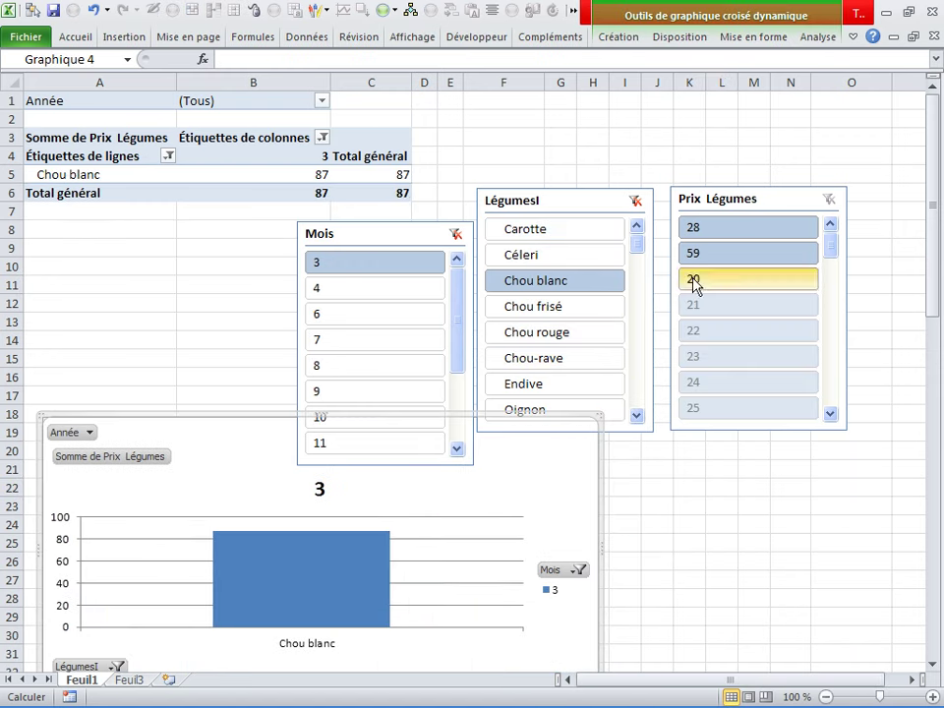
left_click_drag(581, 242, 544, 334)
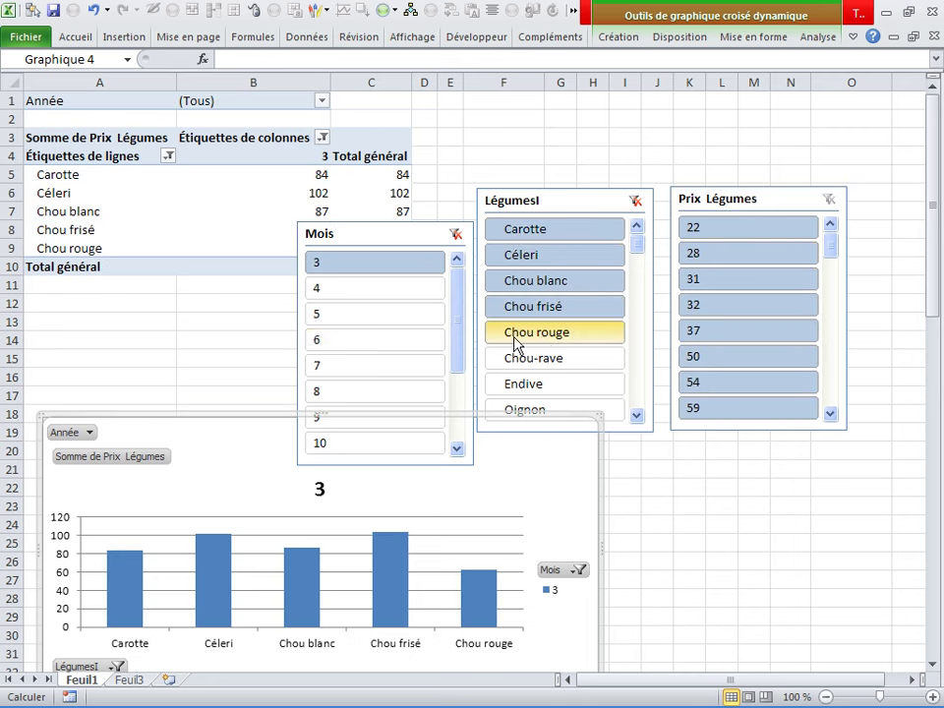
Step: Turn on Varier les couleurs par point so each chart bar gets its own colour
right_click(391, 576)
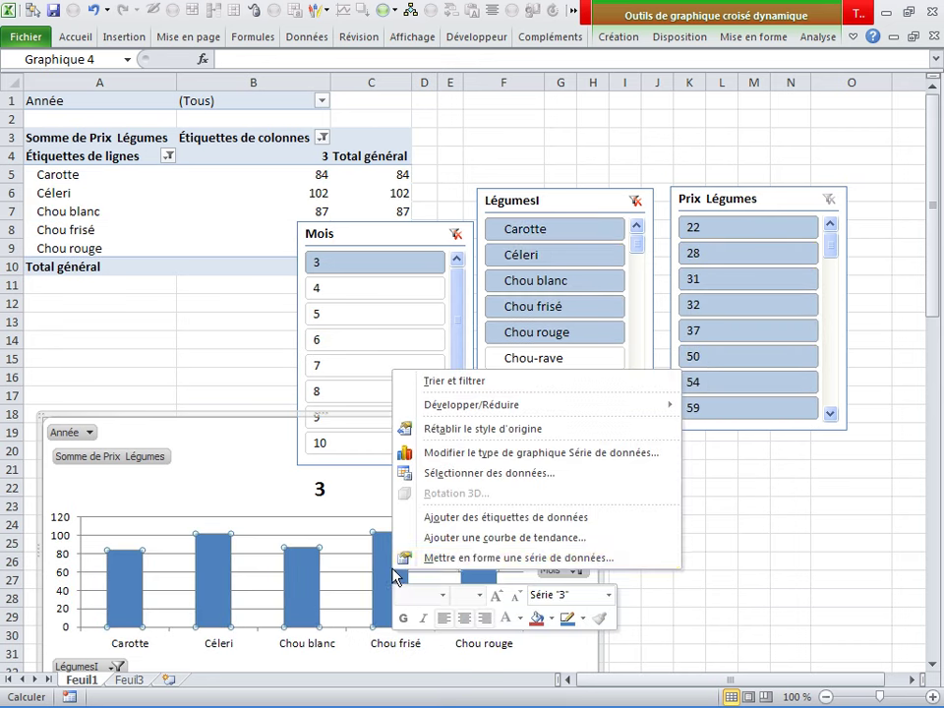
left_click(444, 556)
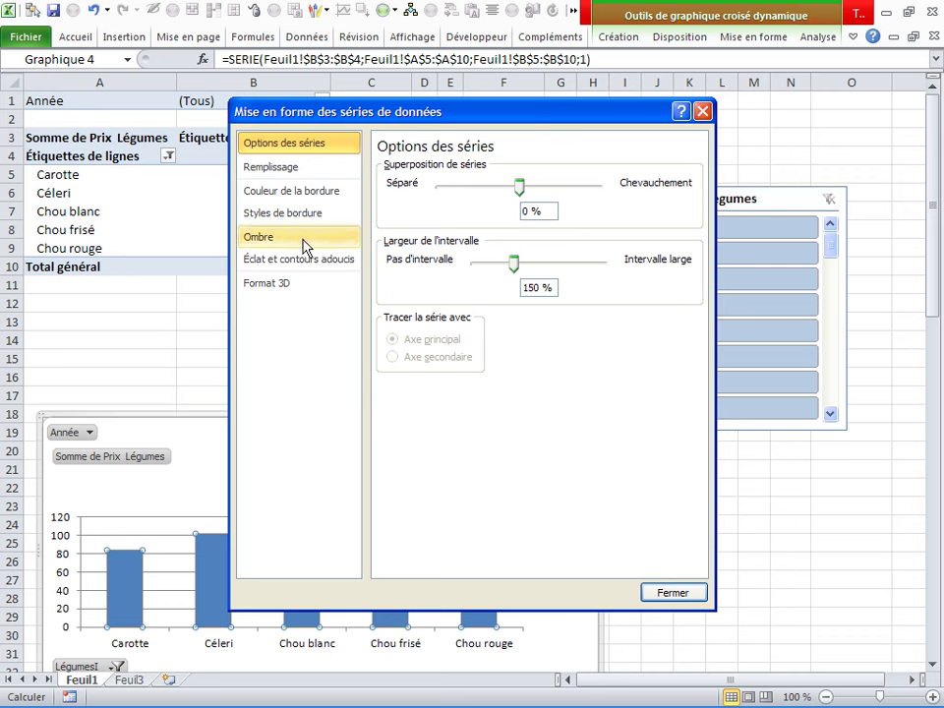
left_click(284, 169)
left_click(386, 290)
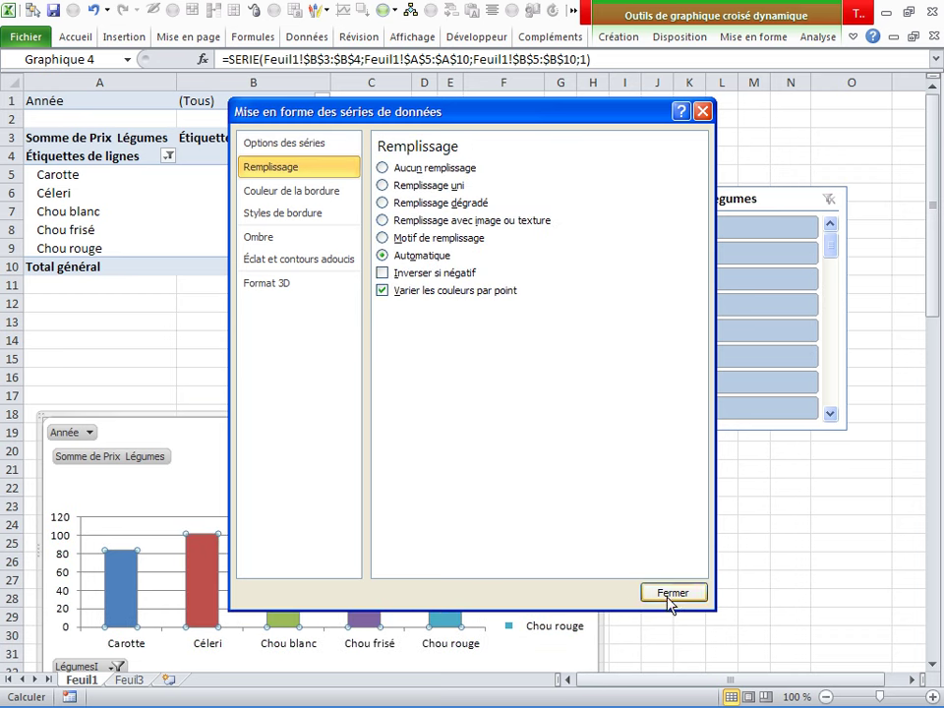
left_click(669, 594)
Step: Filter the pivot to Bette for months 4, 6, 7 and 8, totalling 398
left_click(537, 332)
left_click(354, 314)
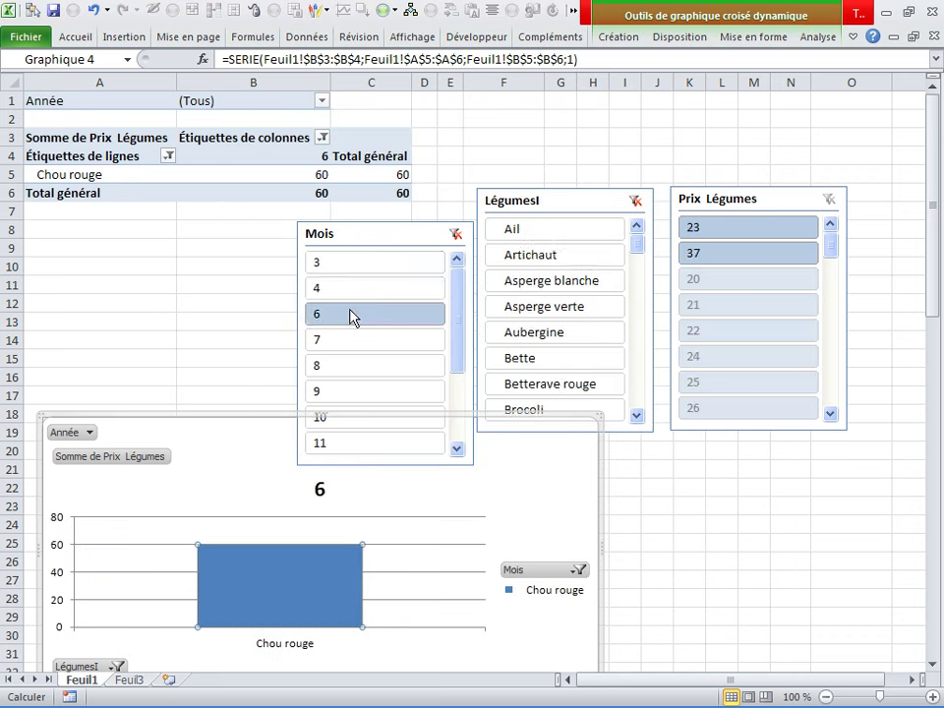
left_click(355, 287)
left_click(360, 366, "shift")
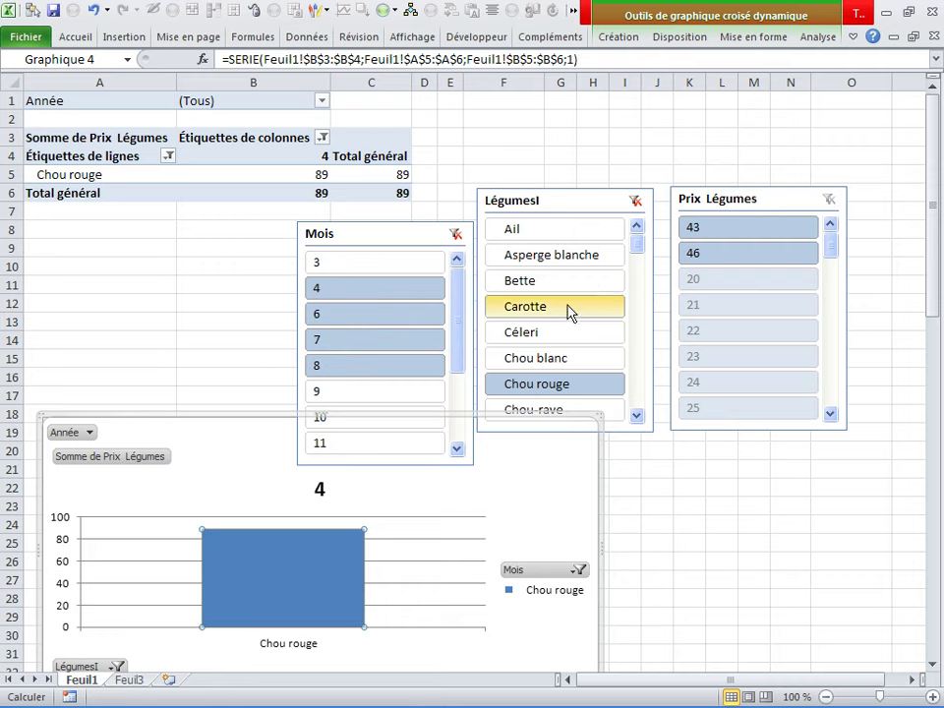
left_click_drag(543, 281, 551, 333)
left_click(526, 362)
left_click(665, 502)
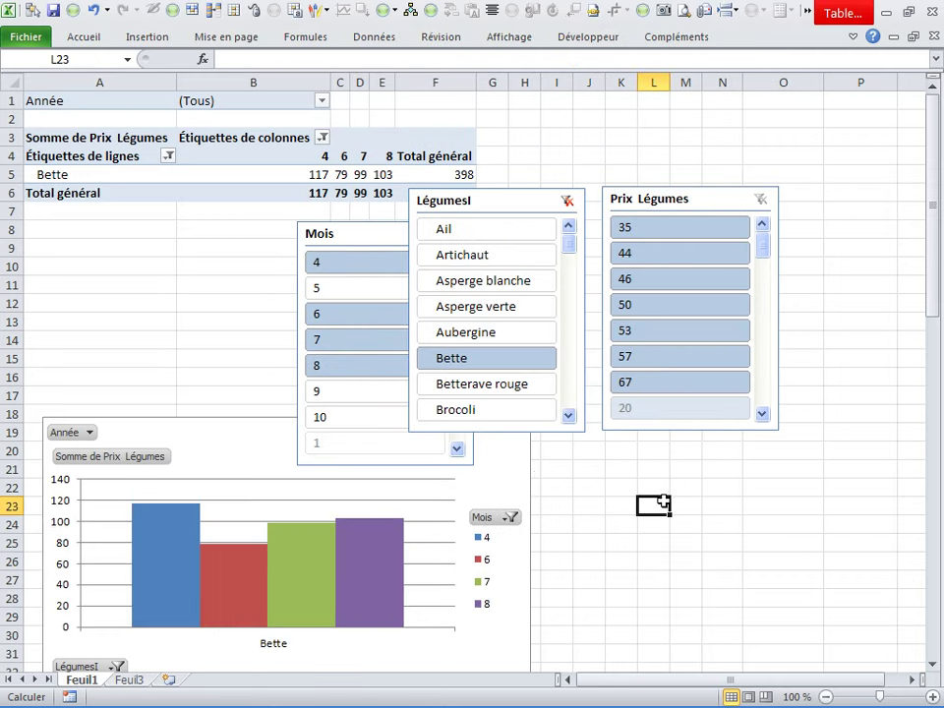